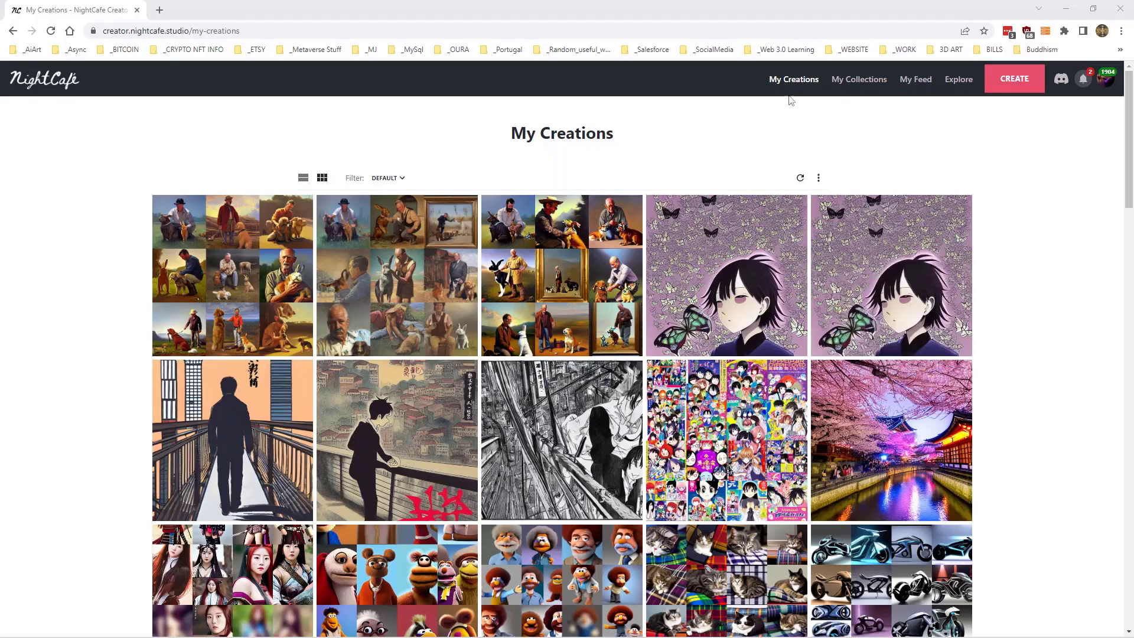
Step: Start a new Stable creation and review the sampling methods, keeping K_LMS
click(1002, 80)
click(760, 240)
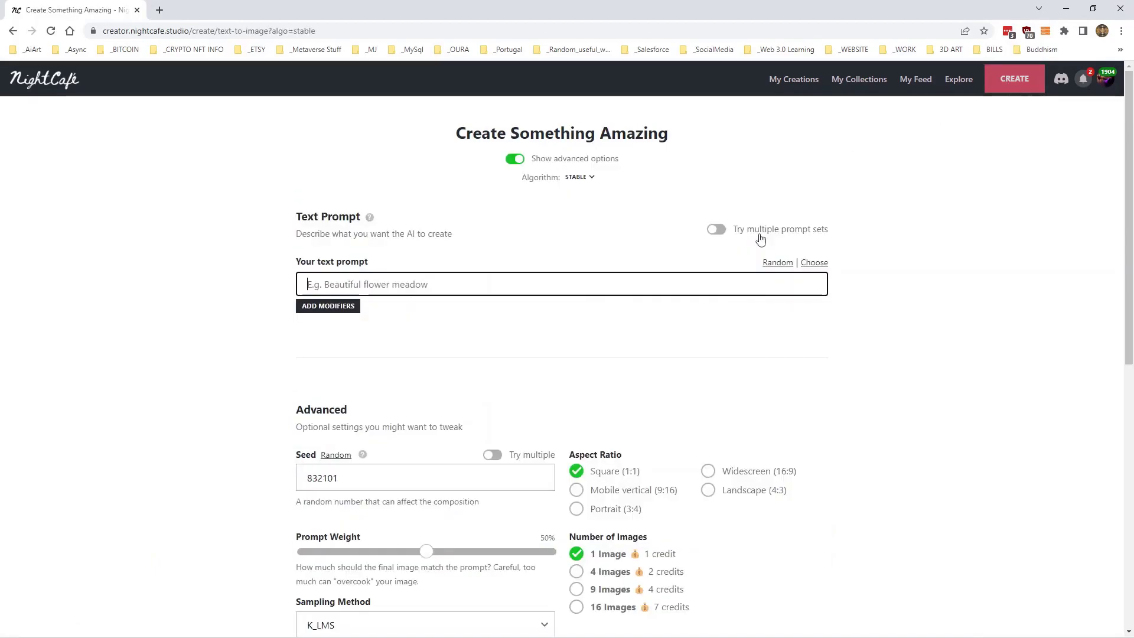
scroll(657, 260, down, 5)
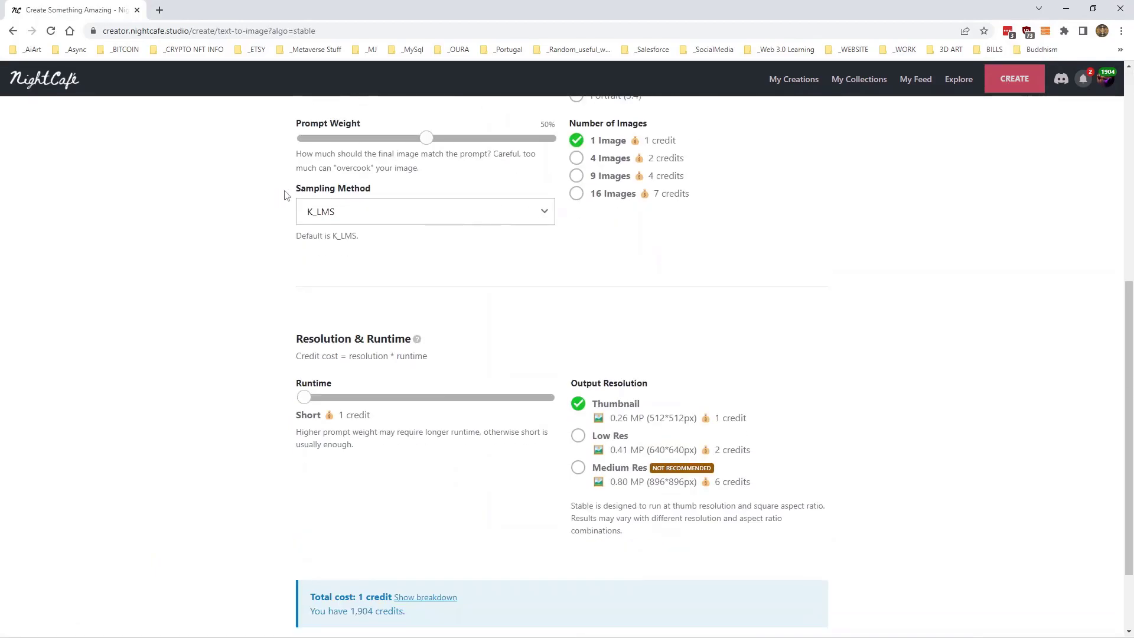
click(382, 216)
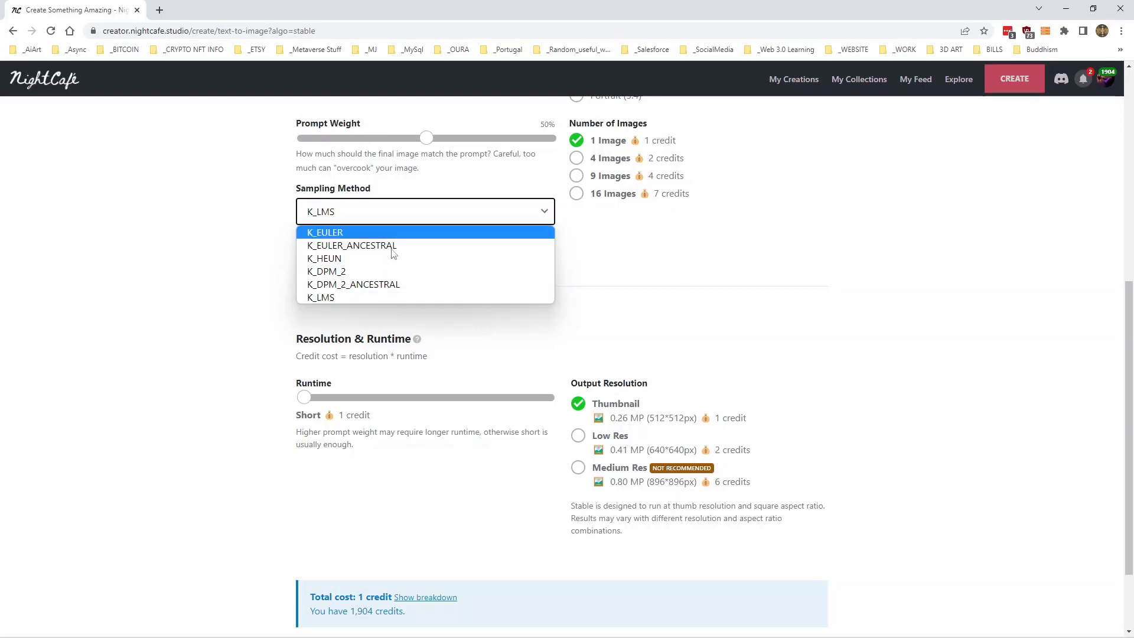
click(741, 285)
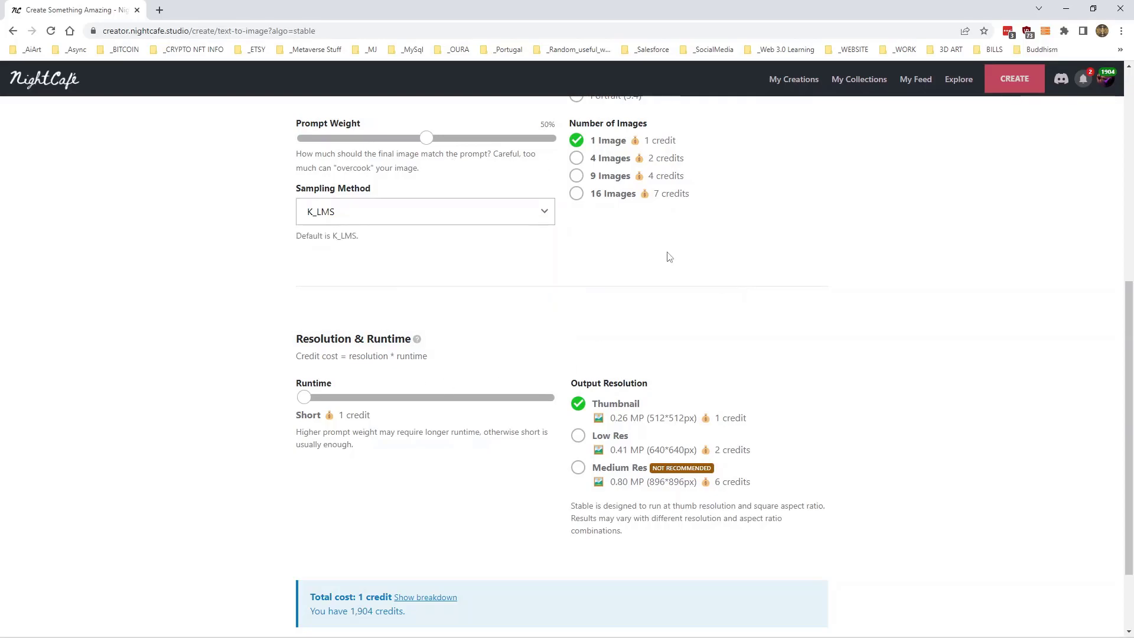
click(482, 218)
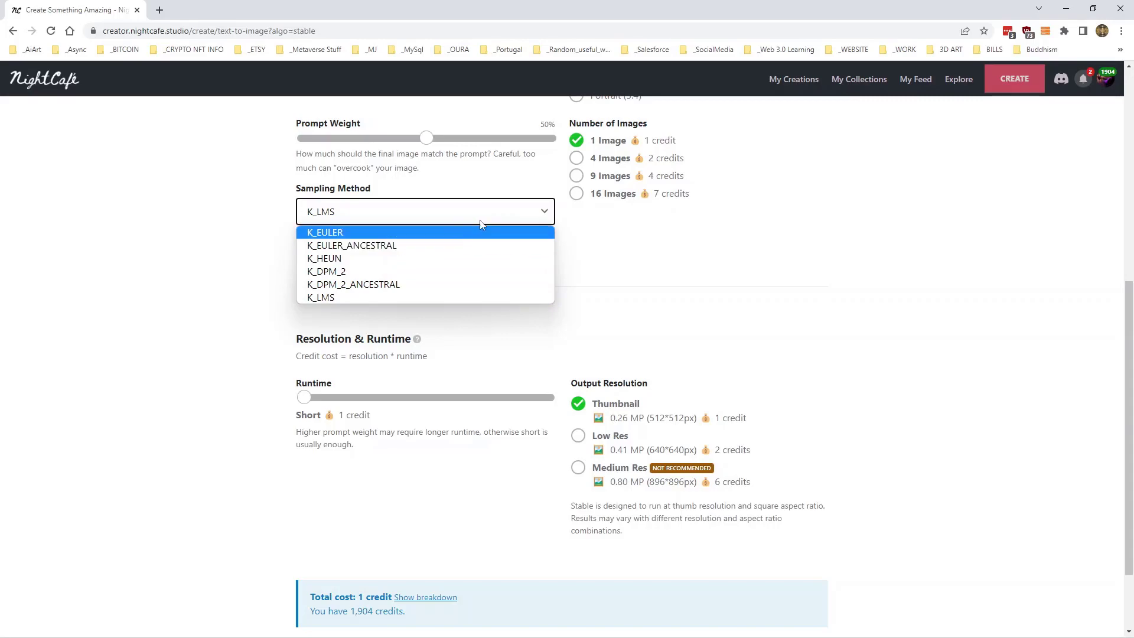
click(755, 294)
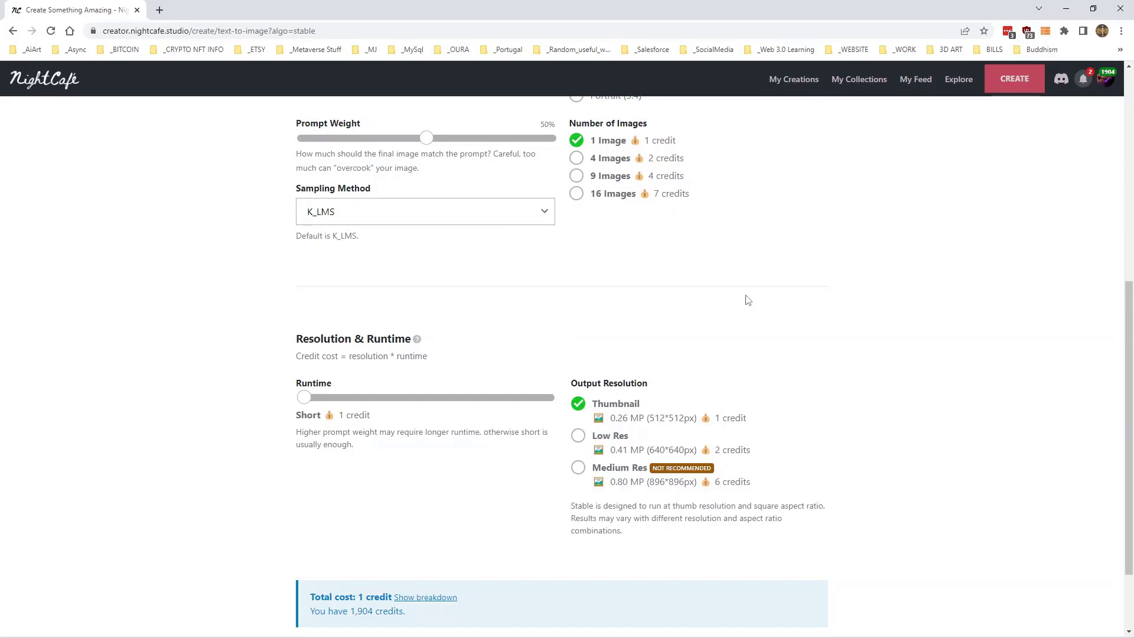
click(409, 212)
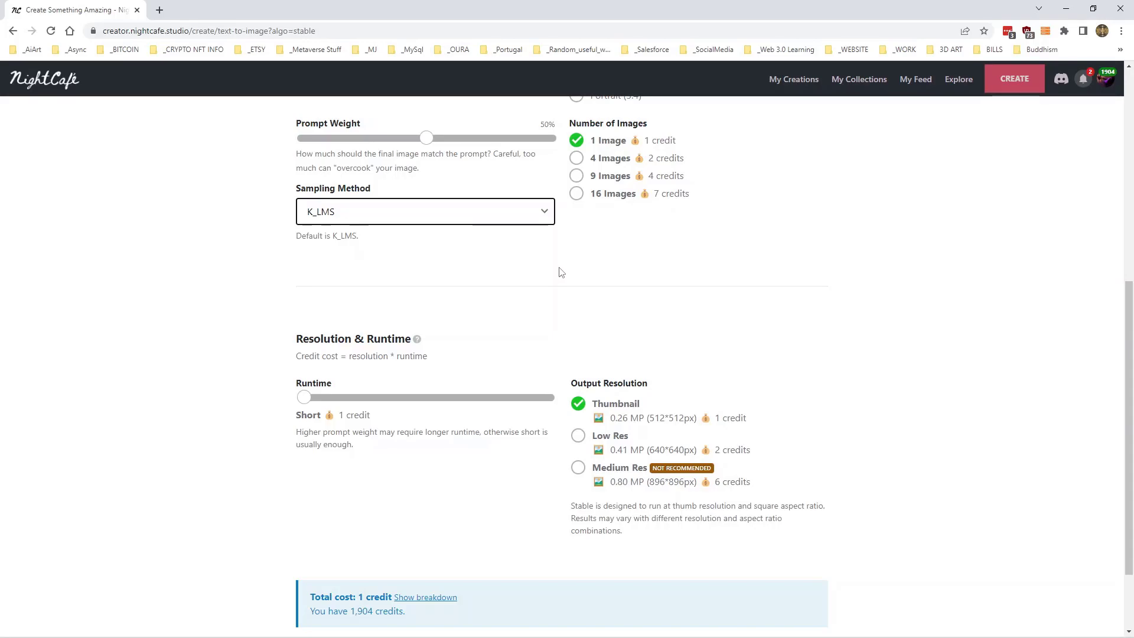
scroll(559, 272, up, 3)
scroll(559, 273, up, 2)
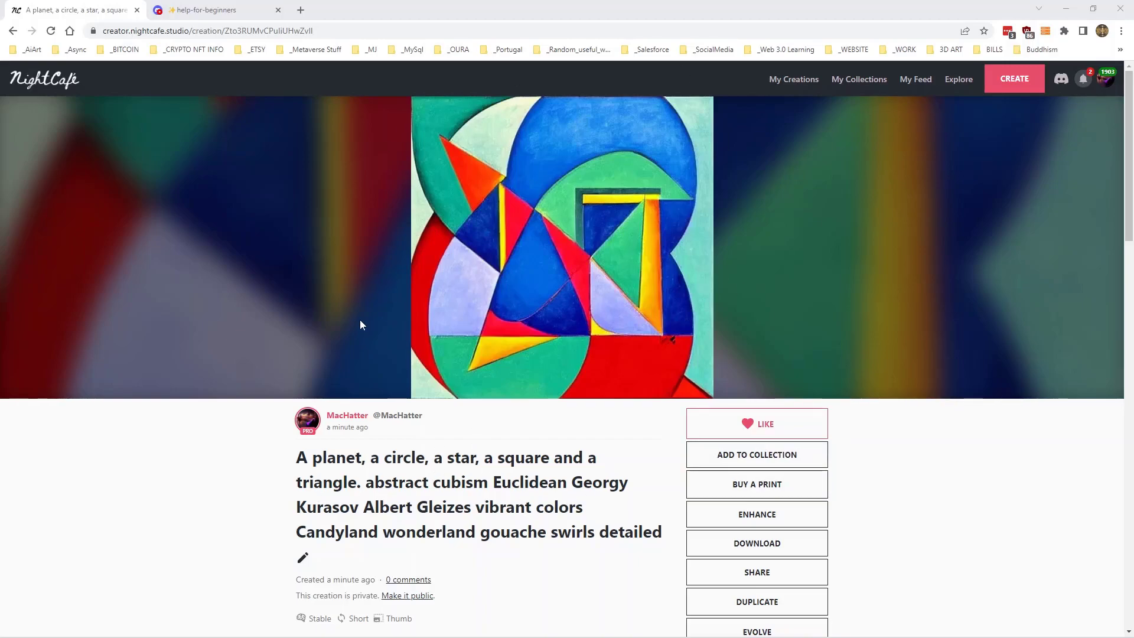
scroll(360, 320, down, 5)
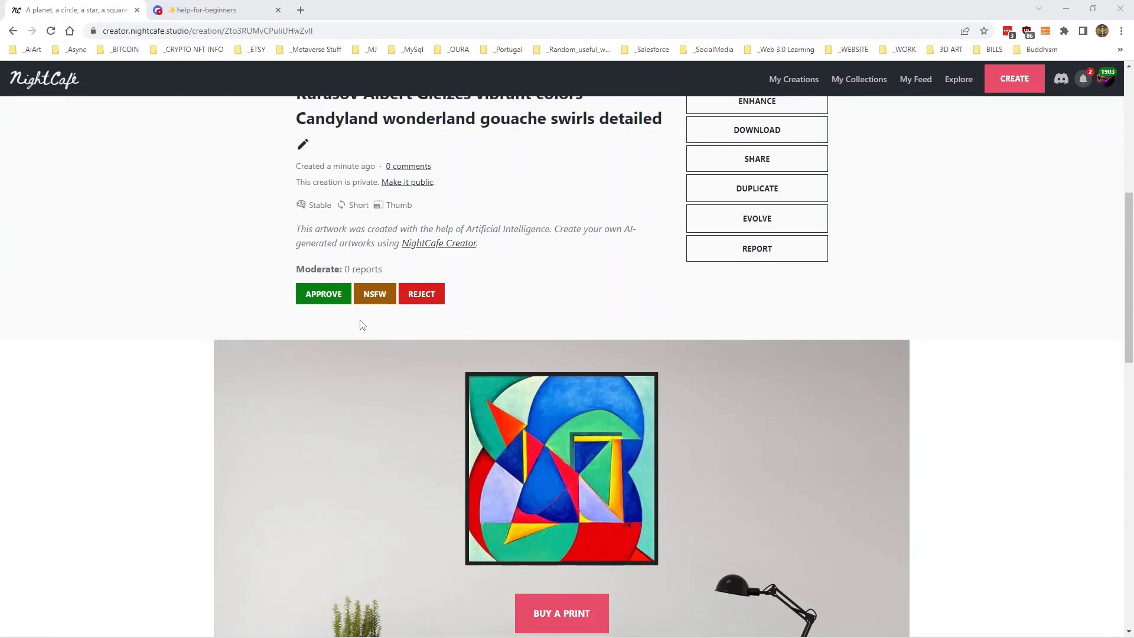
scroll(360, 325, up, 3)
Step: Duplicate the cubist creation, check its sampling method and queue the copy
click(772, 423)
scroll(518, 334, down, 3)
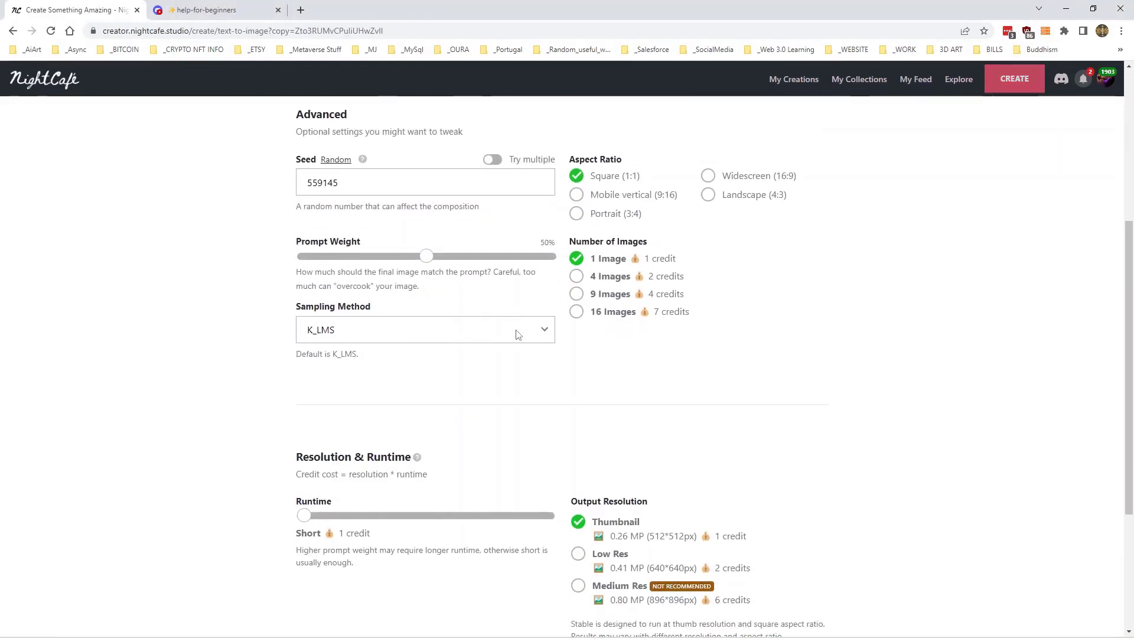
click(524, 328)
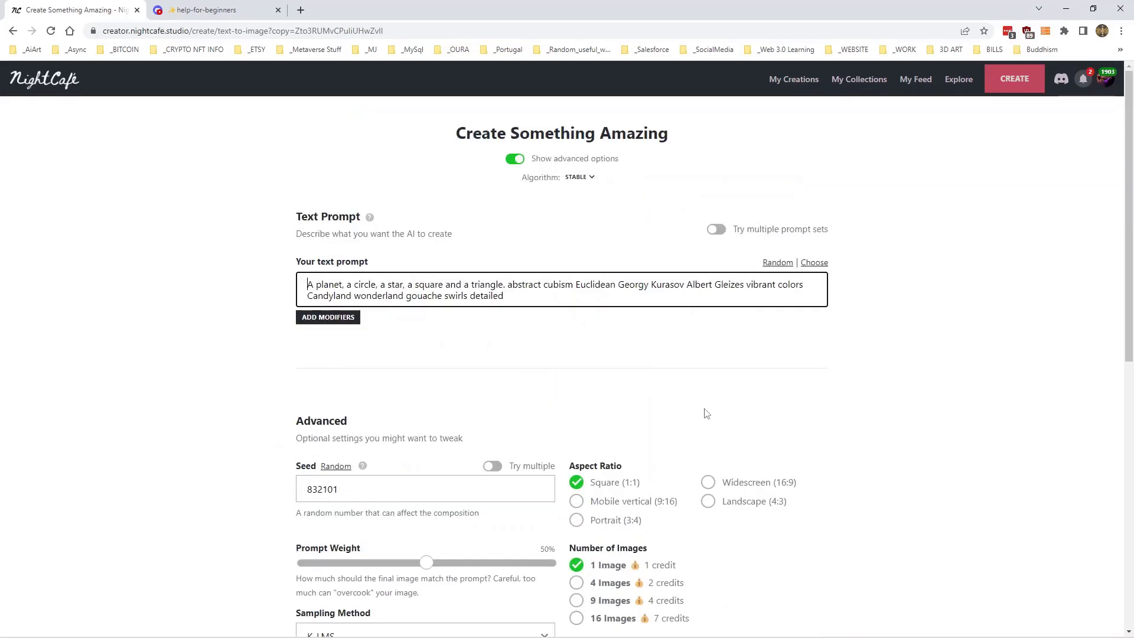
scroll(707, 414, down, 5)
click(530, 558)
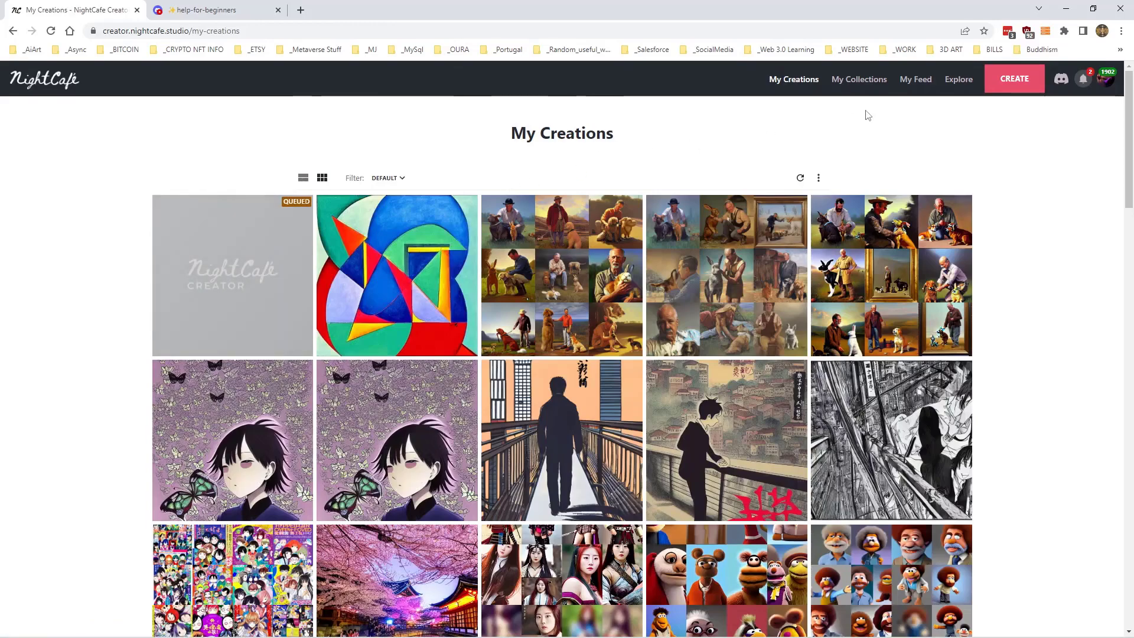
Step: Start a new collection in My Collections, then reopen the abstract-shapes creation
click(858, 79)
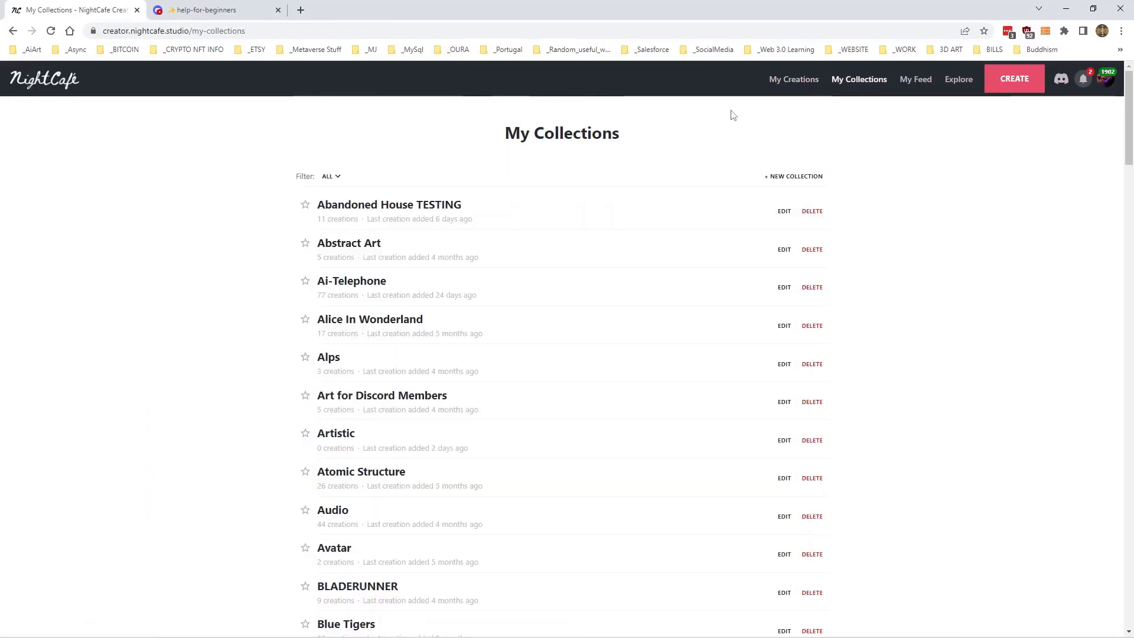
click(801, 176)
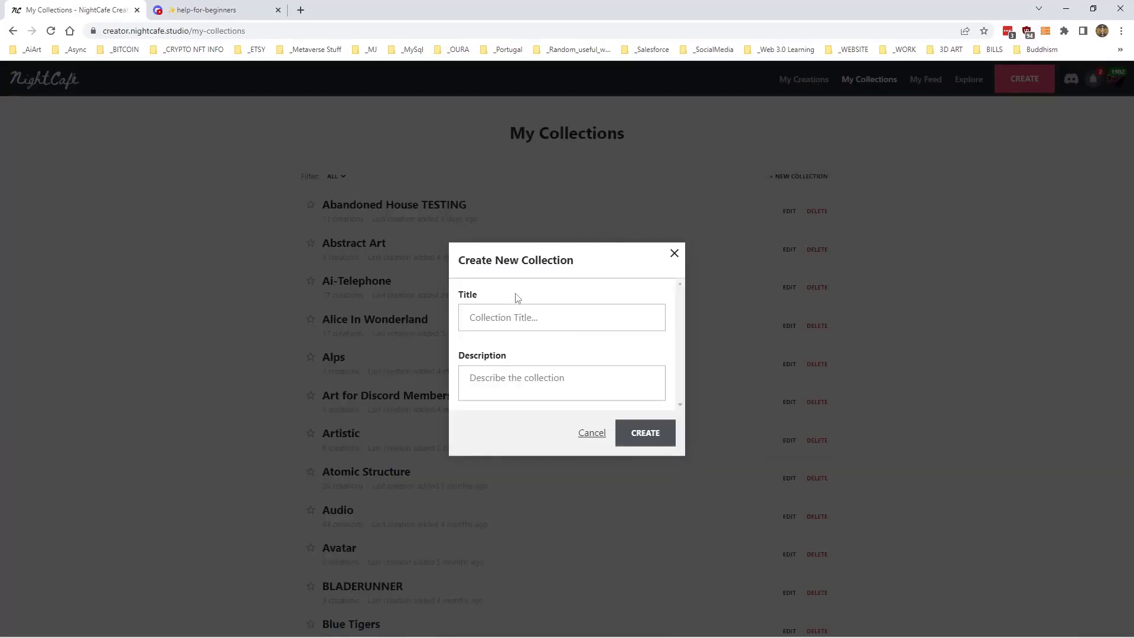
click(501, 323)
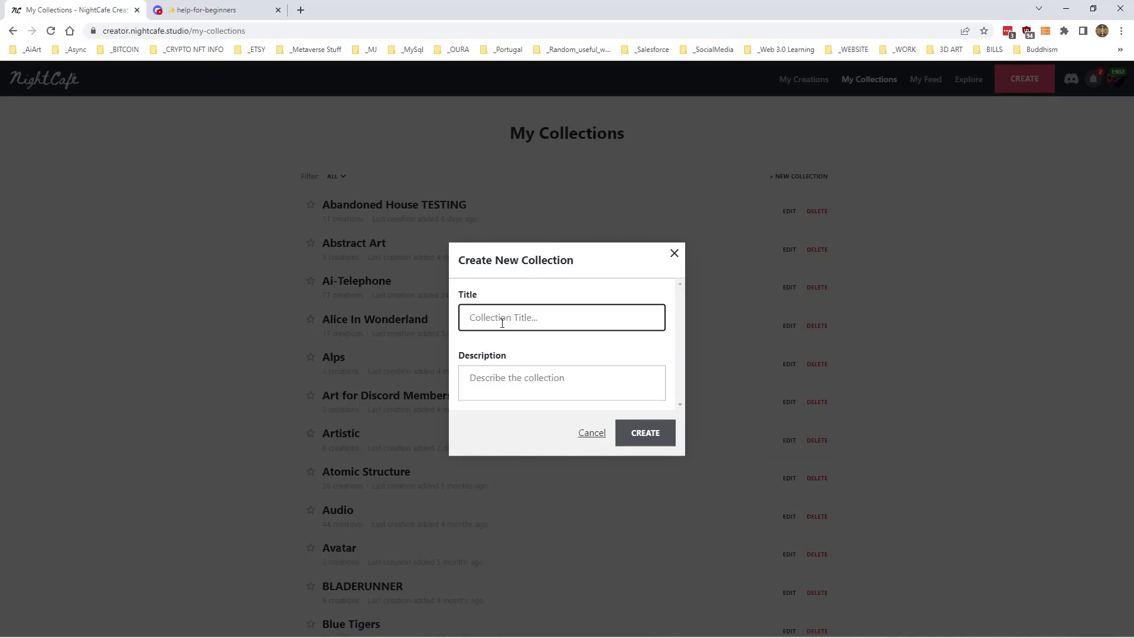
text(smap)
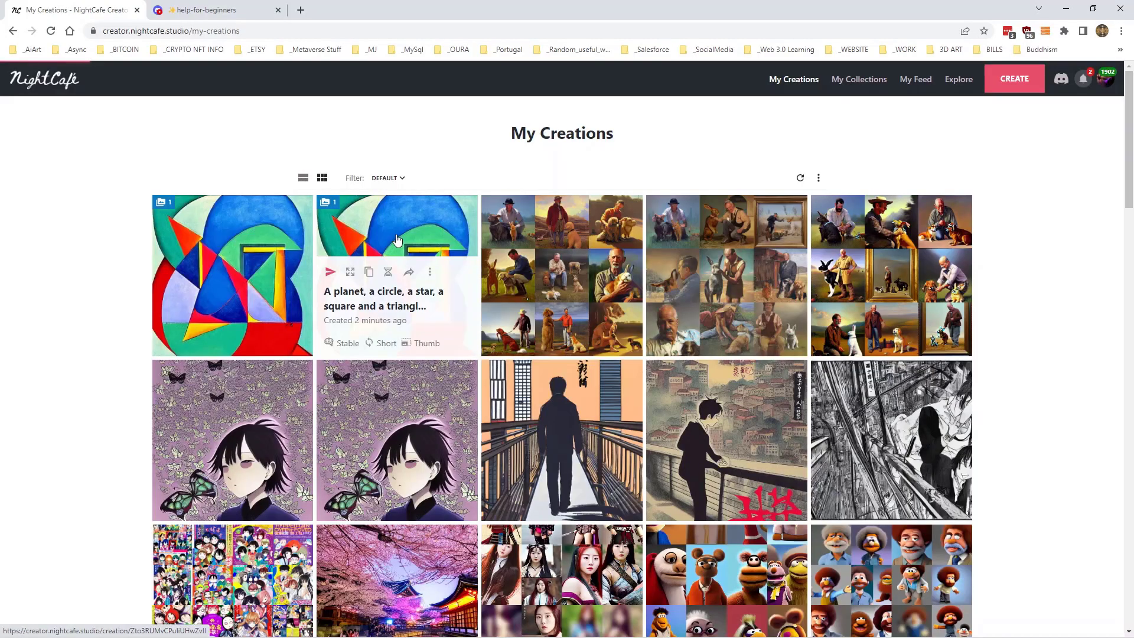
click(381, 305)
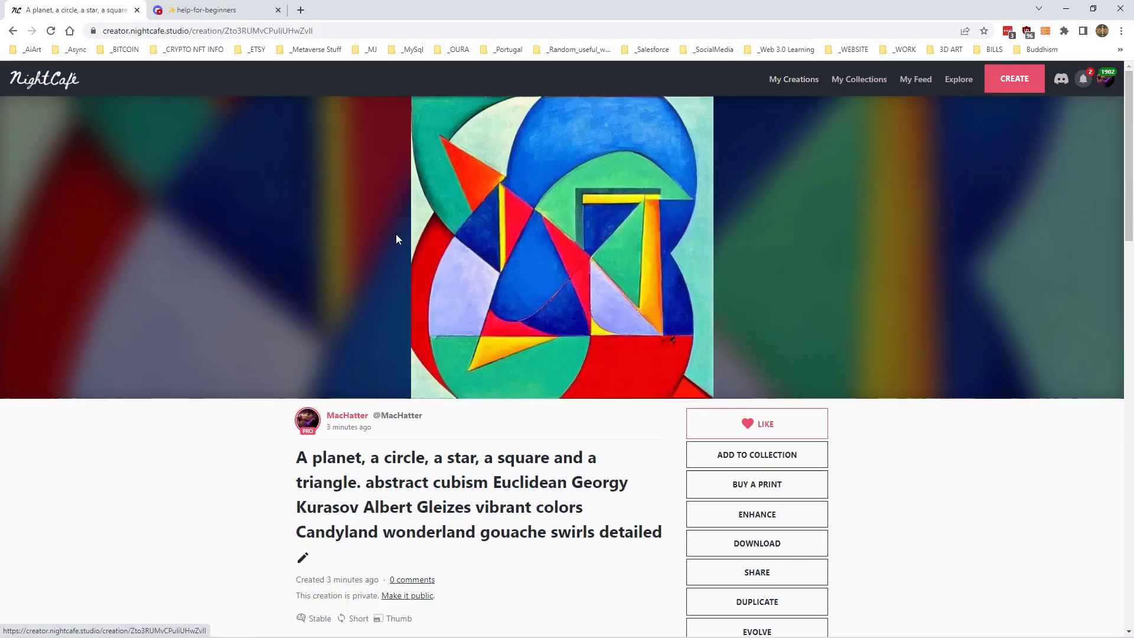
Step: Check the duplicate form's sampling list, then open the newest creation in My Creations
click(751, 605)
scroll(663, 387, down, 3)
click(398, 389)
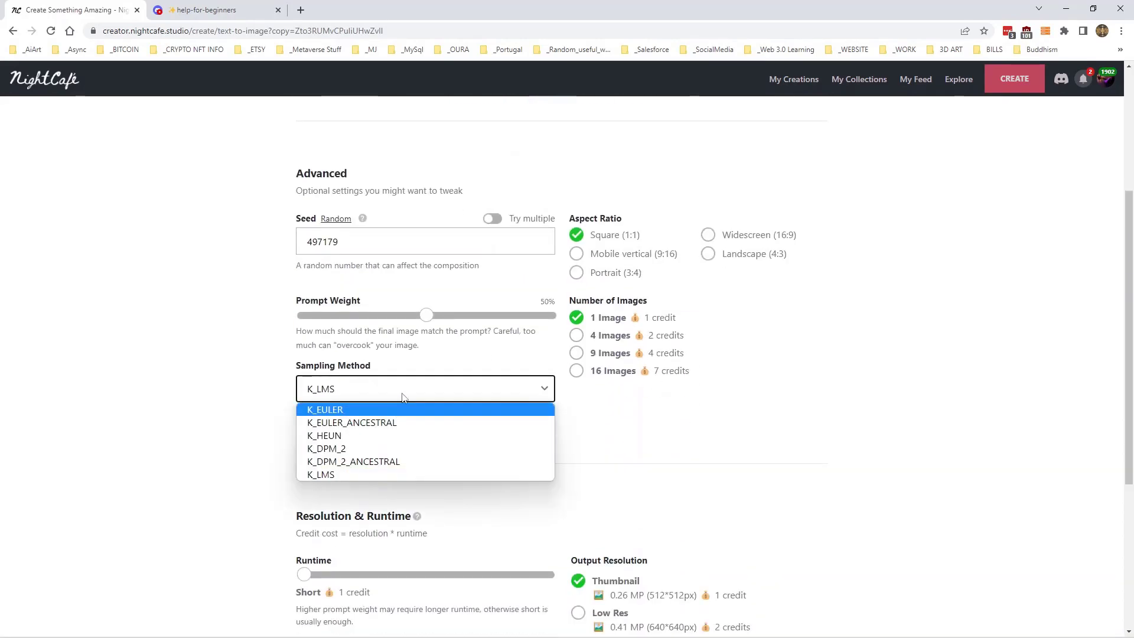
scroll(671, 272, down, 10)
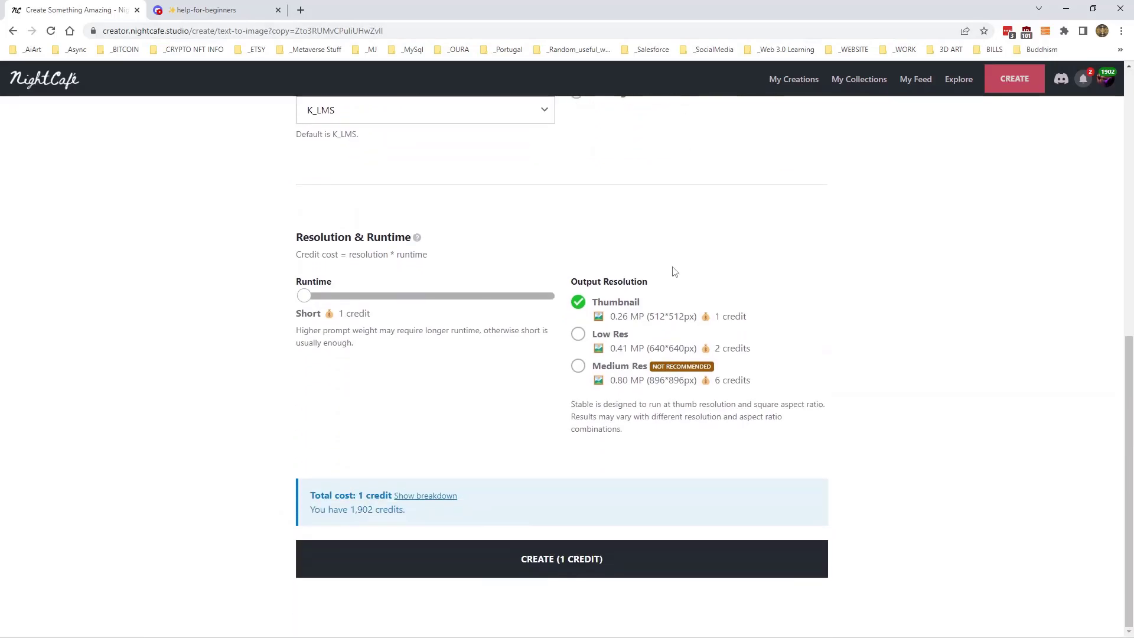
scroll(671, 272, up, 3)
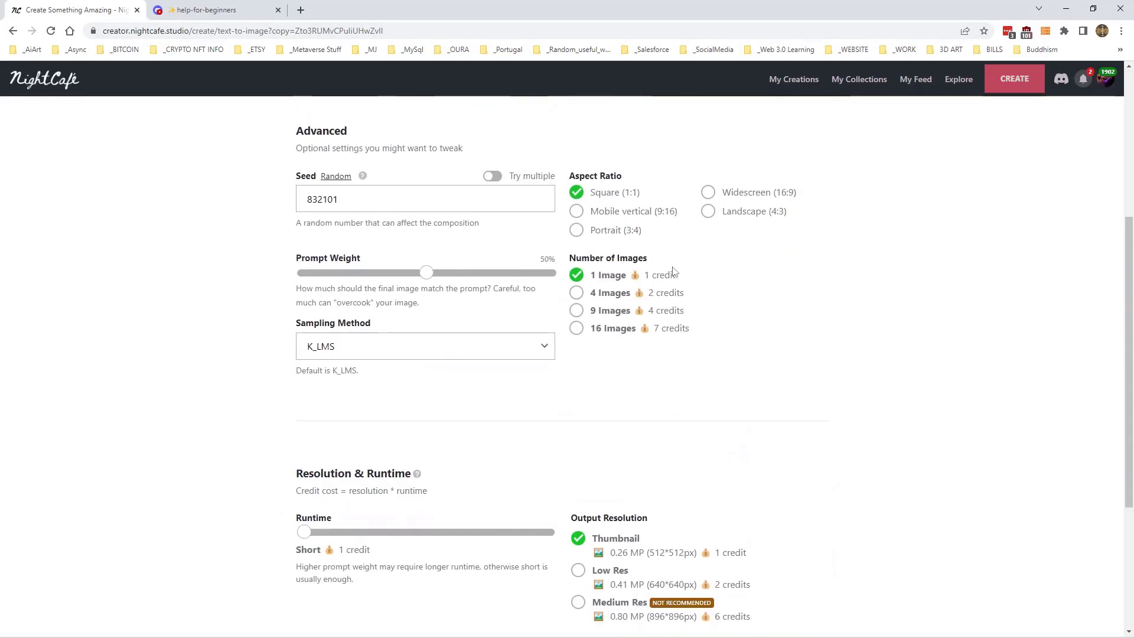
scroll(673, 271, up, 3)
click(795, 78)
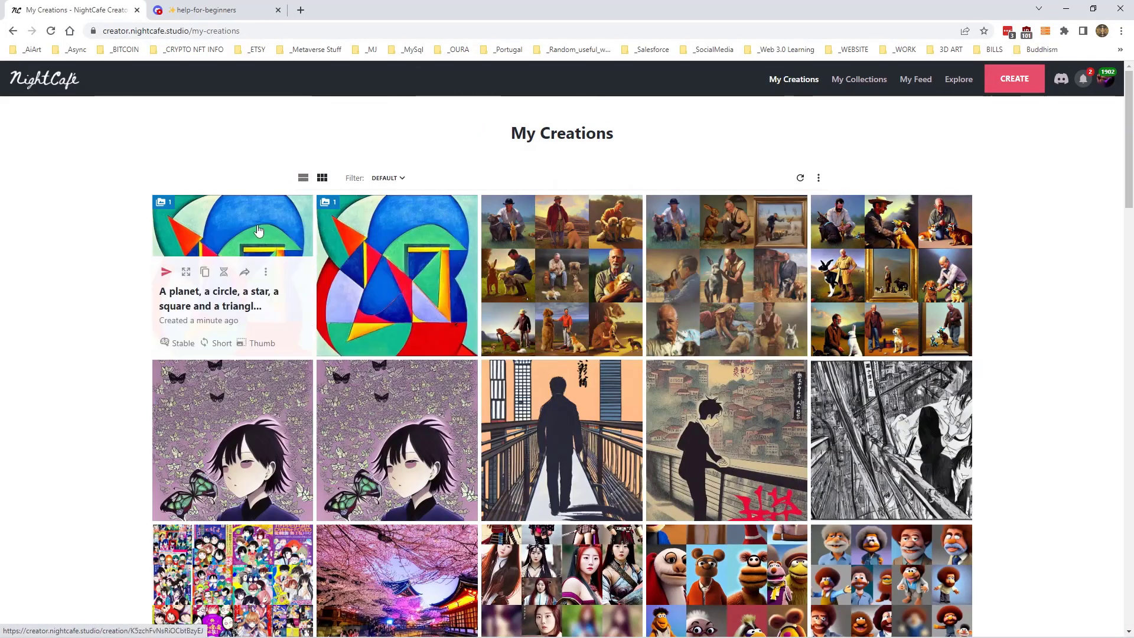
click(257, 231)
scroll(441, 290, down, 4)
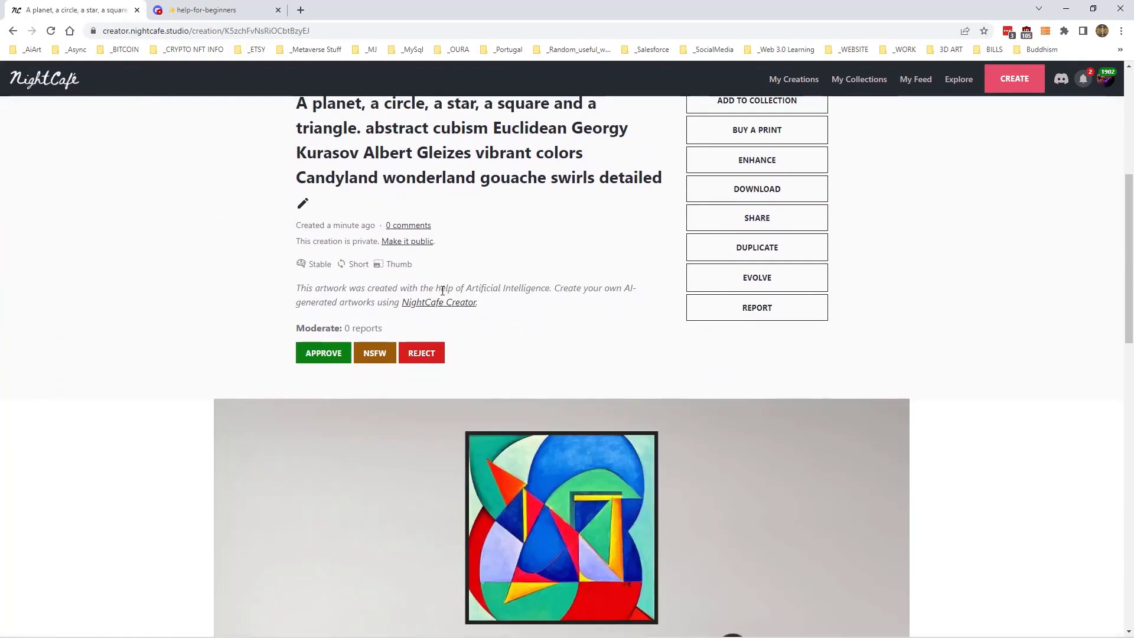
scroll(441, 290, down, 10)
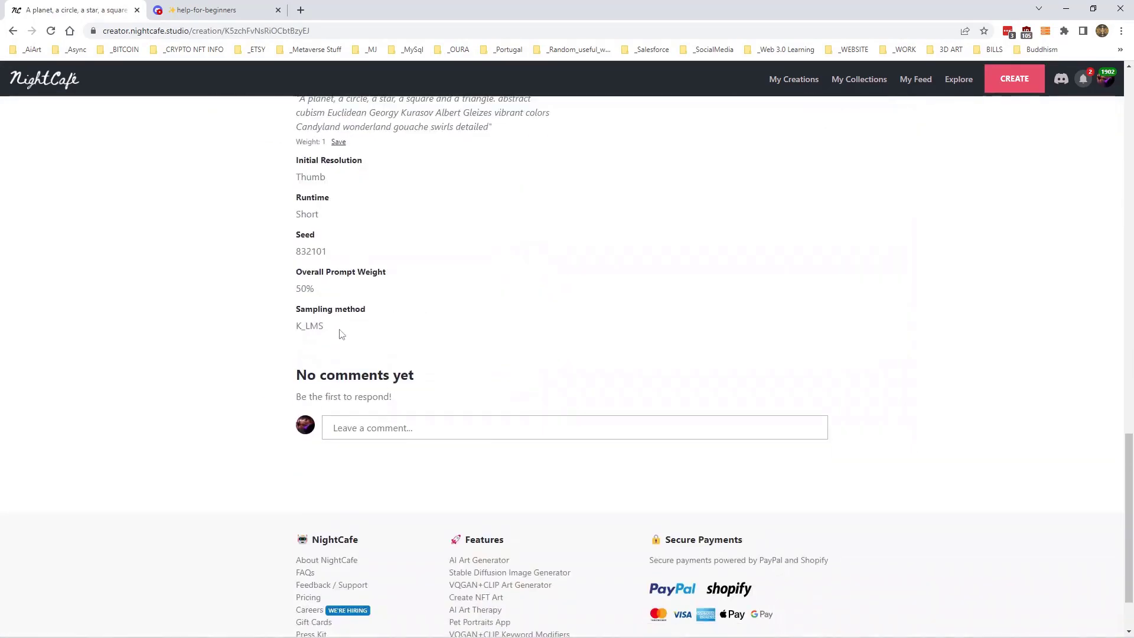
scroll(339, 334, up, 8)
scroll(467, 303, up, 6)
Step: Permanently delete the duplicate abstract-shapes creation from My Creations
click(793, 81)
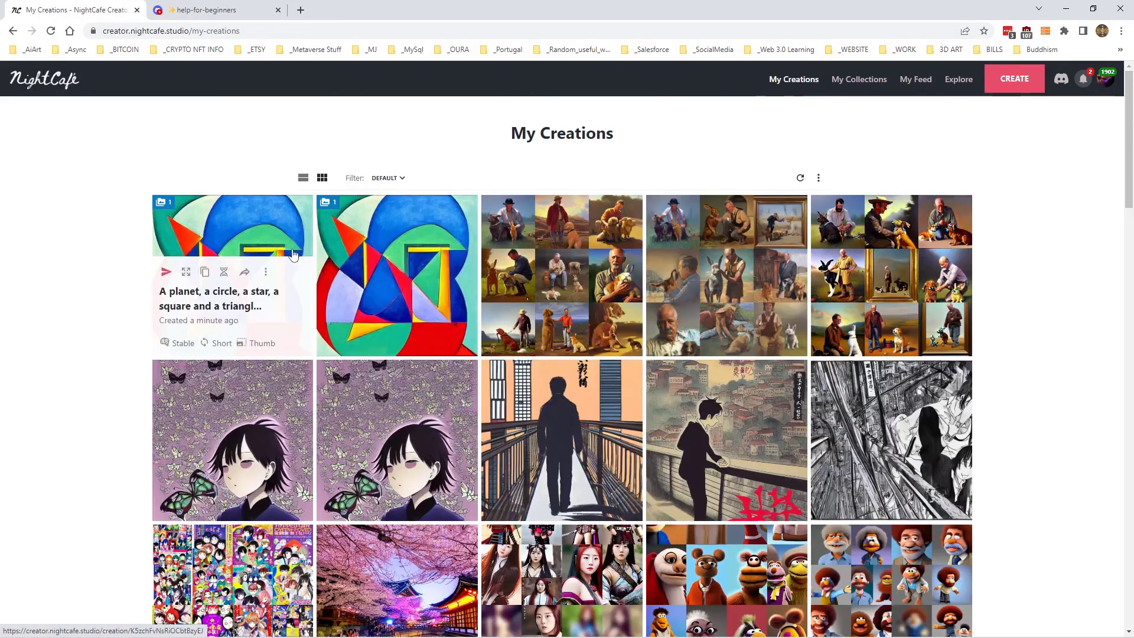
click(265, 271)
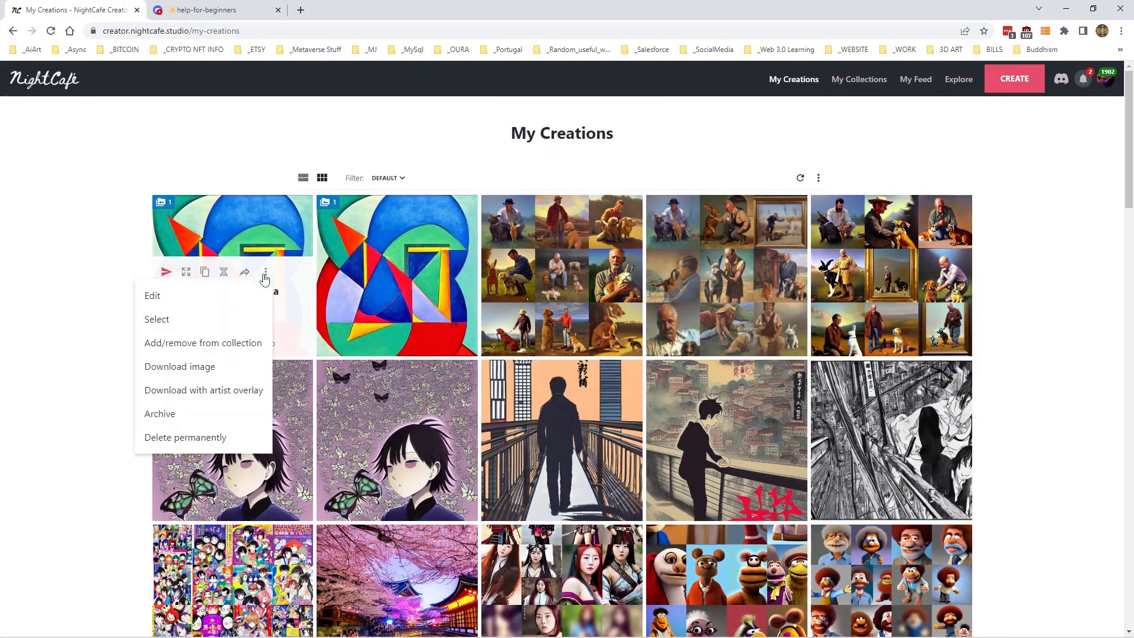
click(195, 437)
click(645, 387)
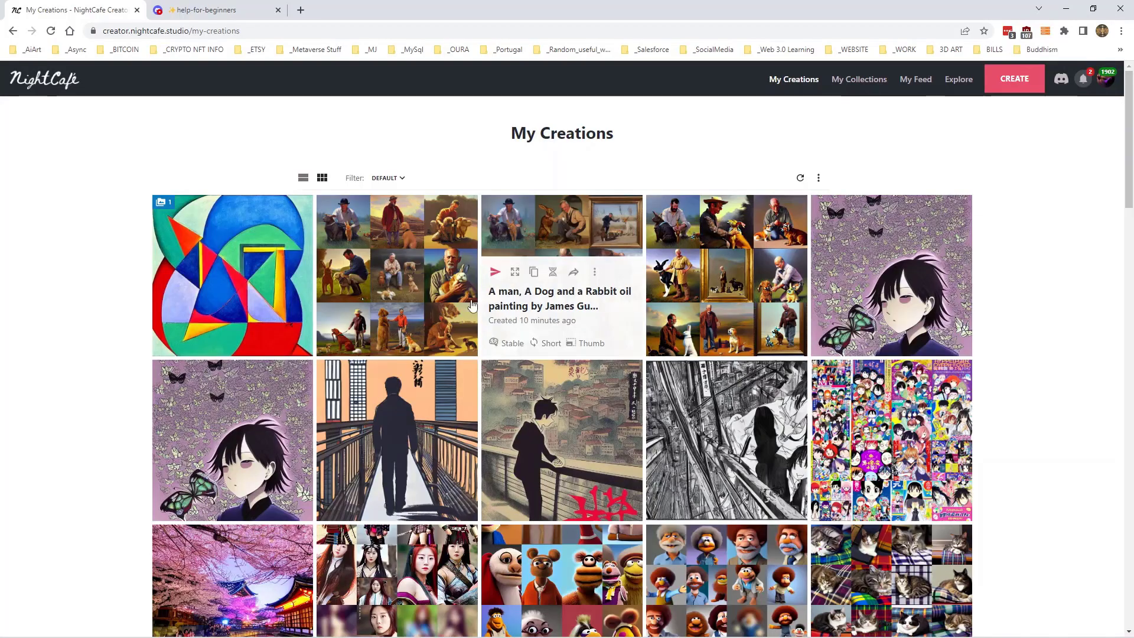
Step: Duplicate the abstract-shapes creation and switch its sampling method to K_EULER
click(235, 235)
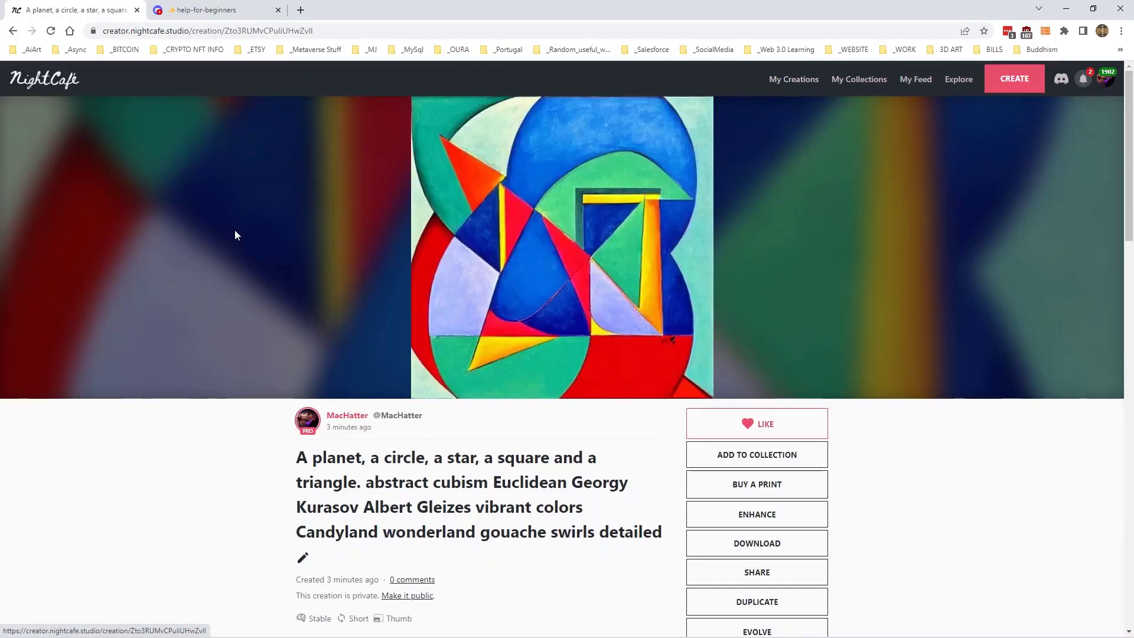
click(760, 603)
scroll(557, 277, down, 3)
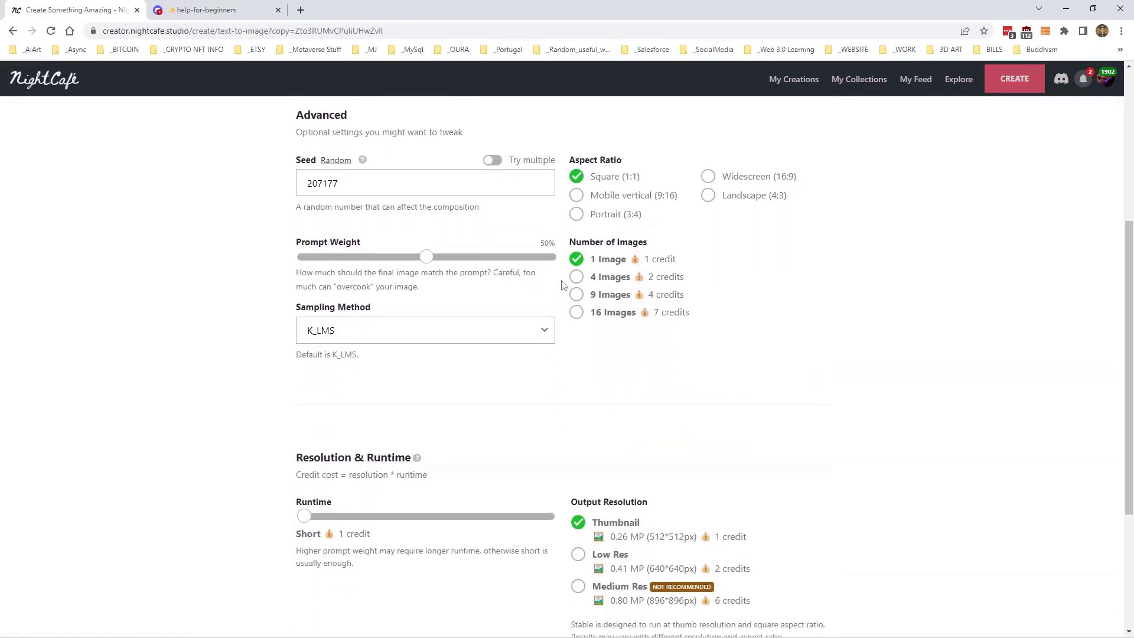
click(372, 338)
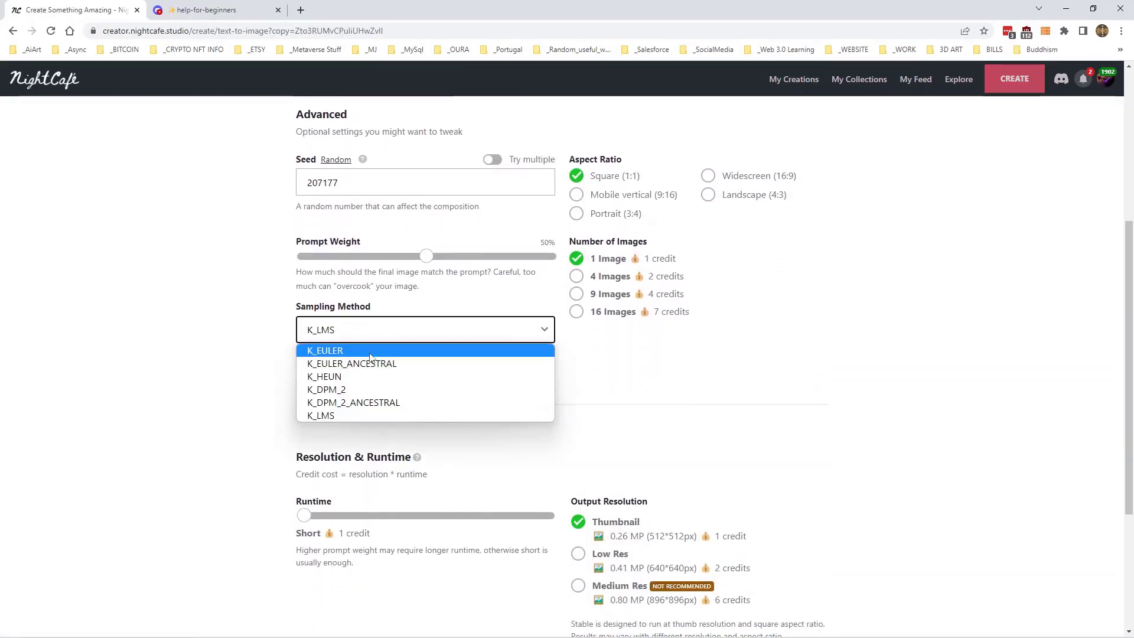
click(371, 353)
scroll(504, 385, down, 3)
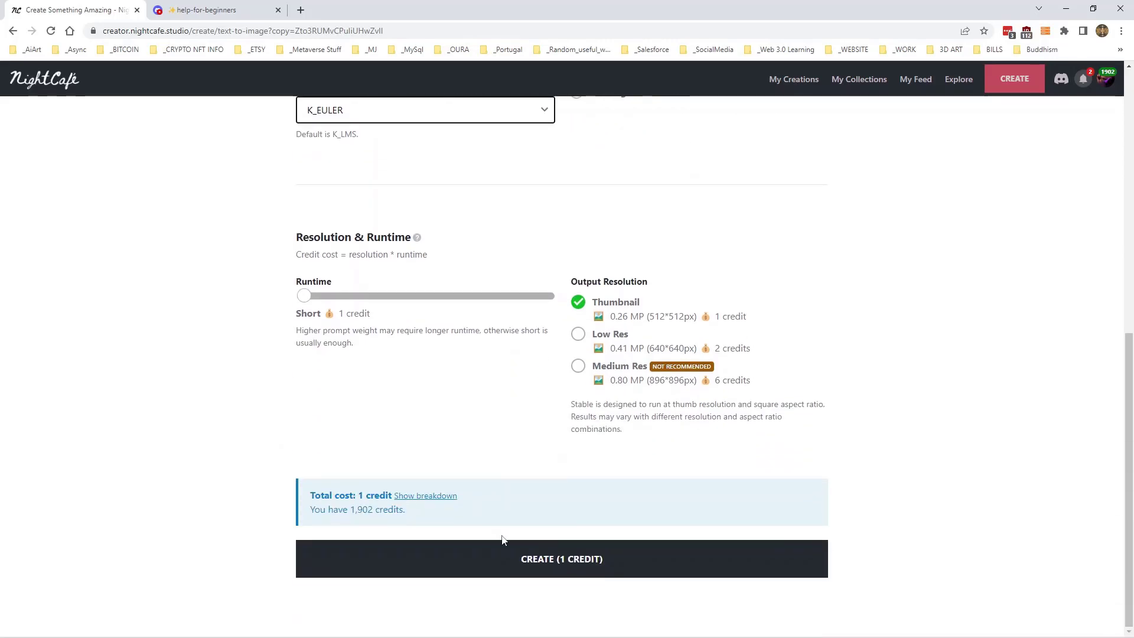
click(504, 542)
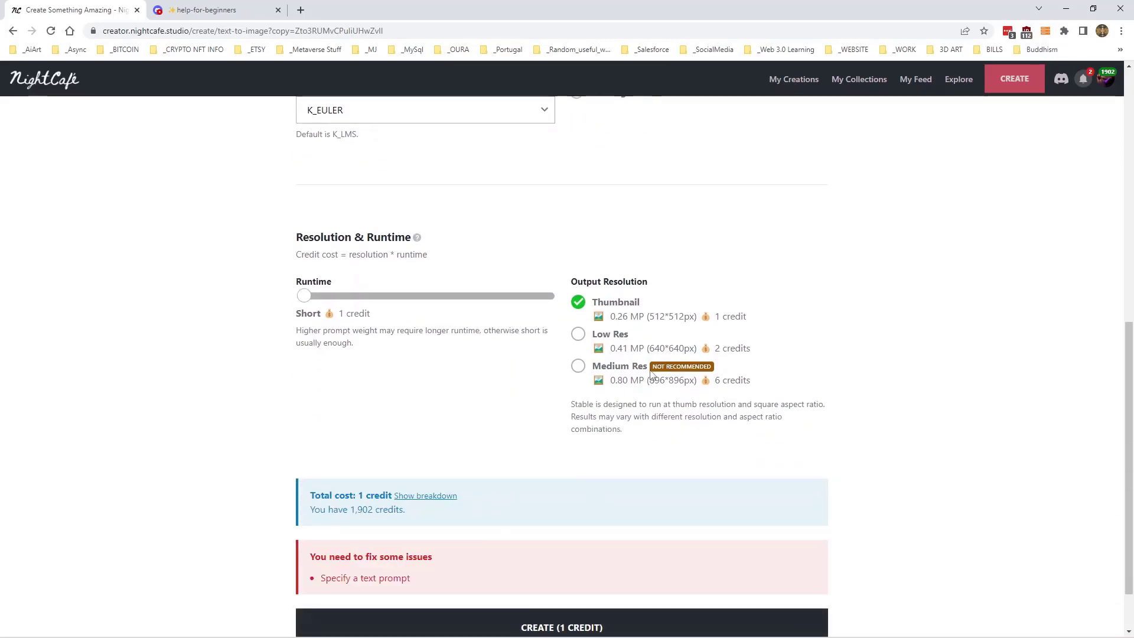
scroll(650, 373, up, 3)
scroll(649, 372, up, 3)
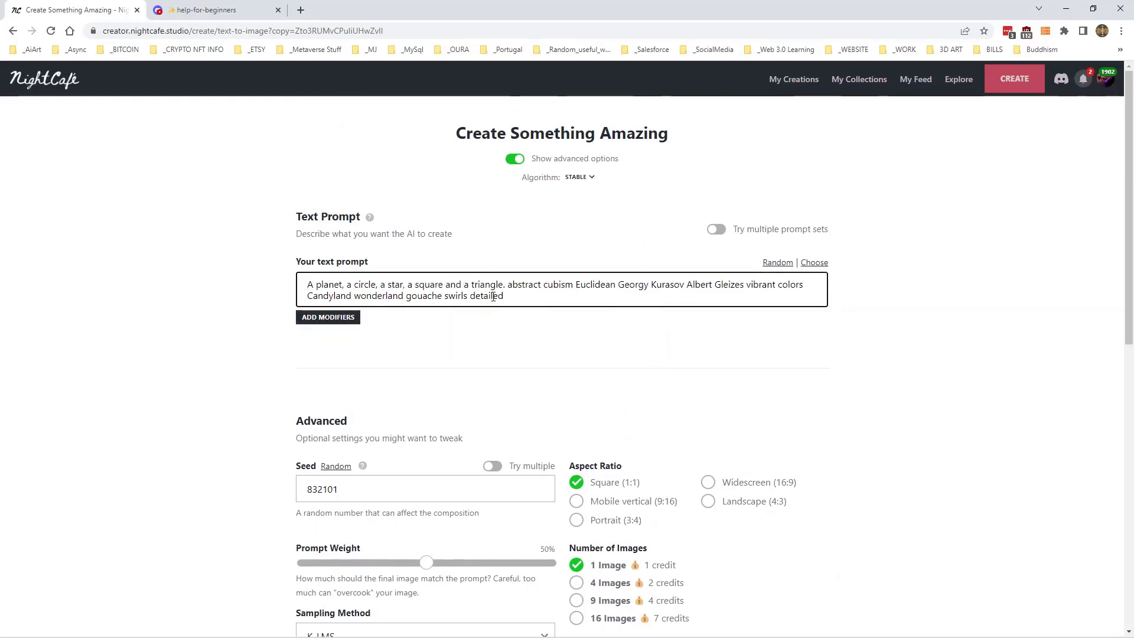
Step: Reselect K_EULER and queue the K_EULER generation
key(alt+Tab)
scroll(495, 324, down, 3)
click(368, 400)
click(371, 422)
scroll(529, 409, down, 3)
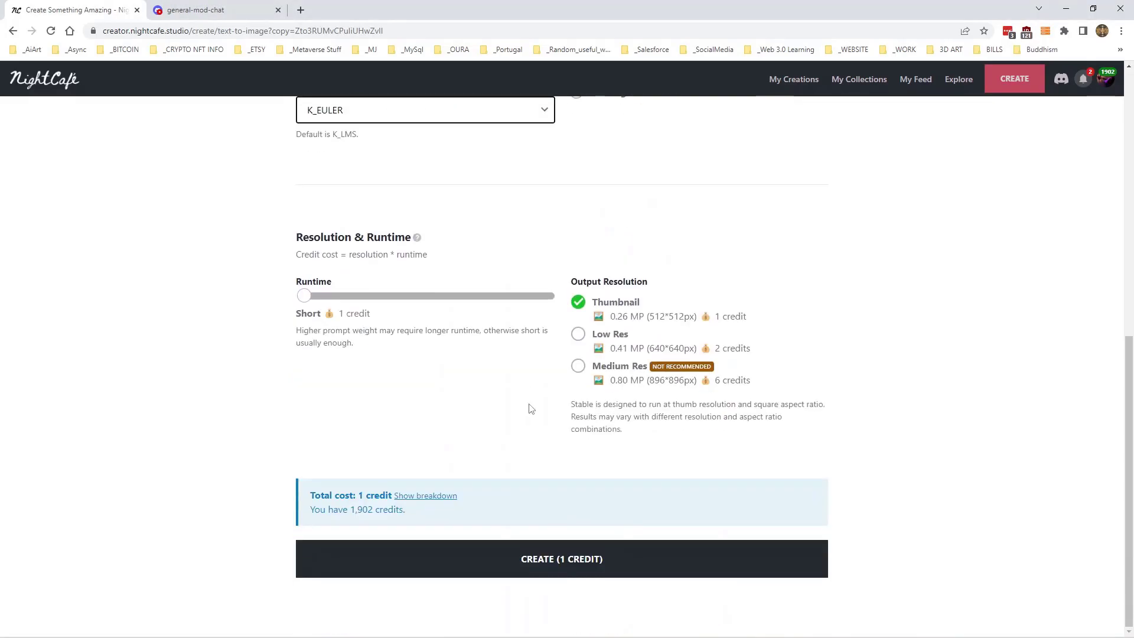
click(554, 568)
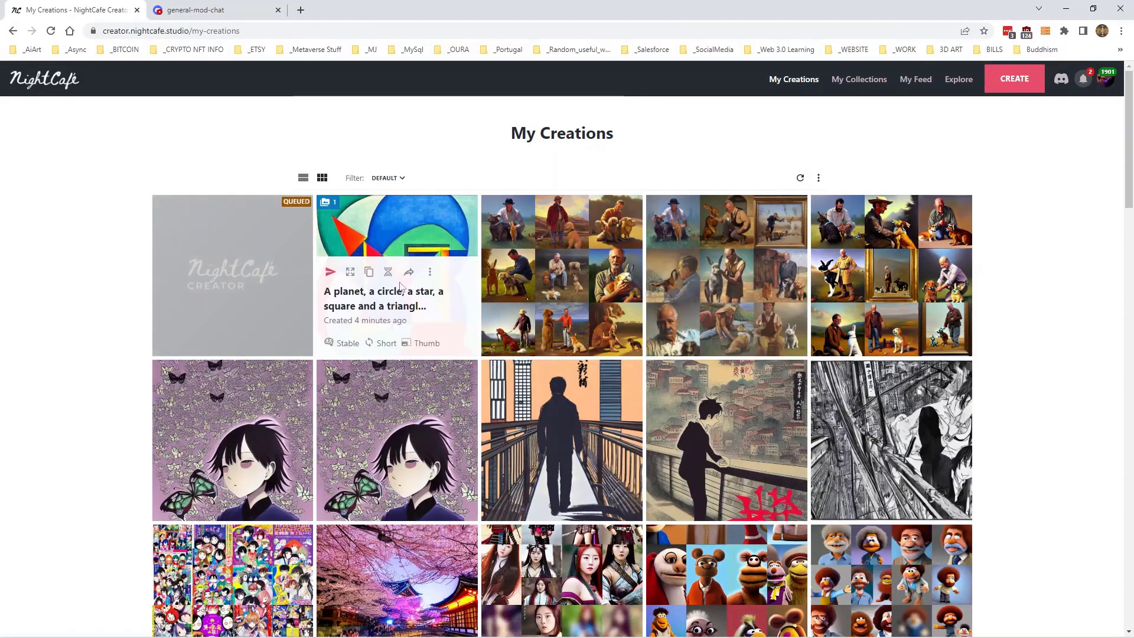
Step: Duplicate the original creation again with K_EULER_ANCESTRAL sampling
click(396, 232)
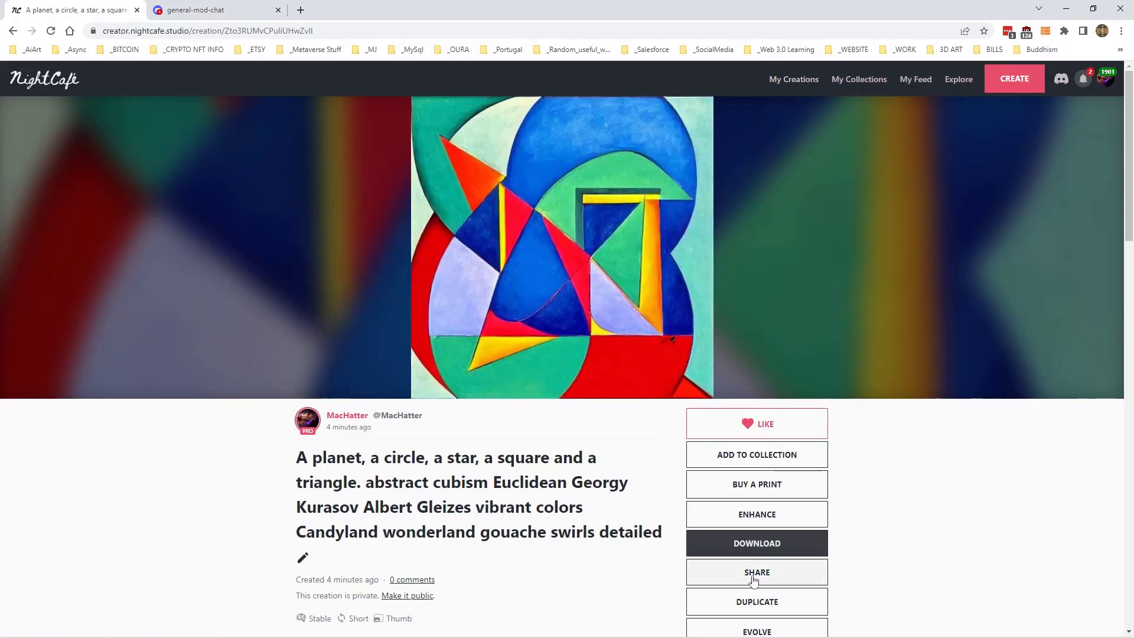
click(756, 602)
scroll(573, 460, down, 2)
click(361, 400)
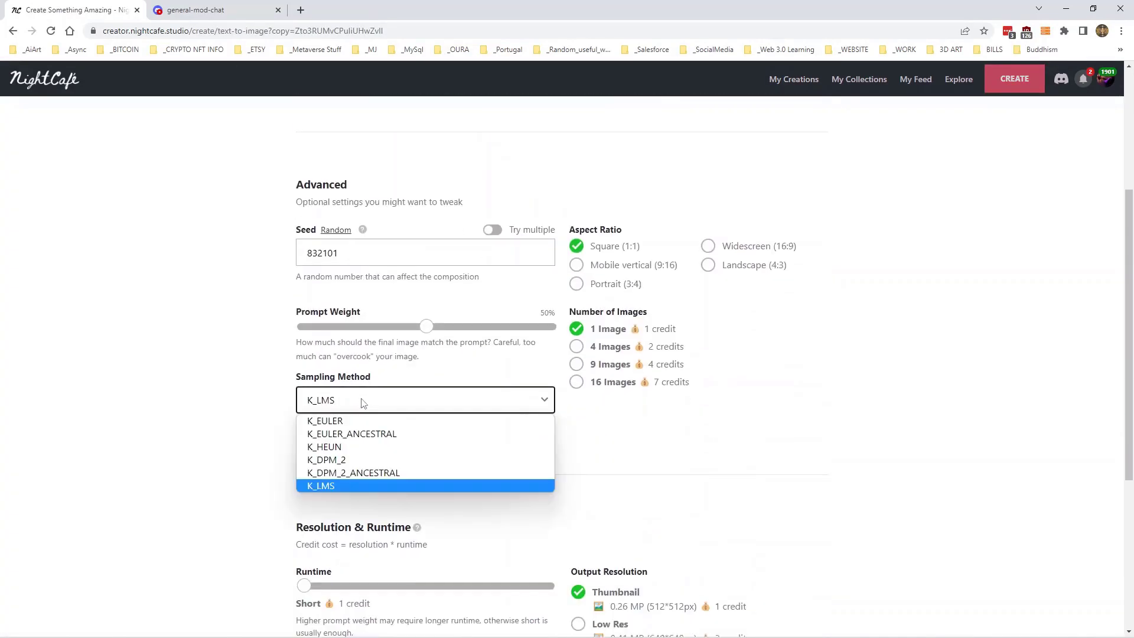
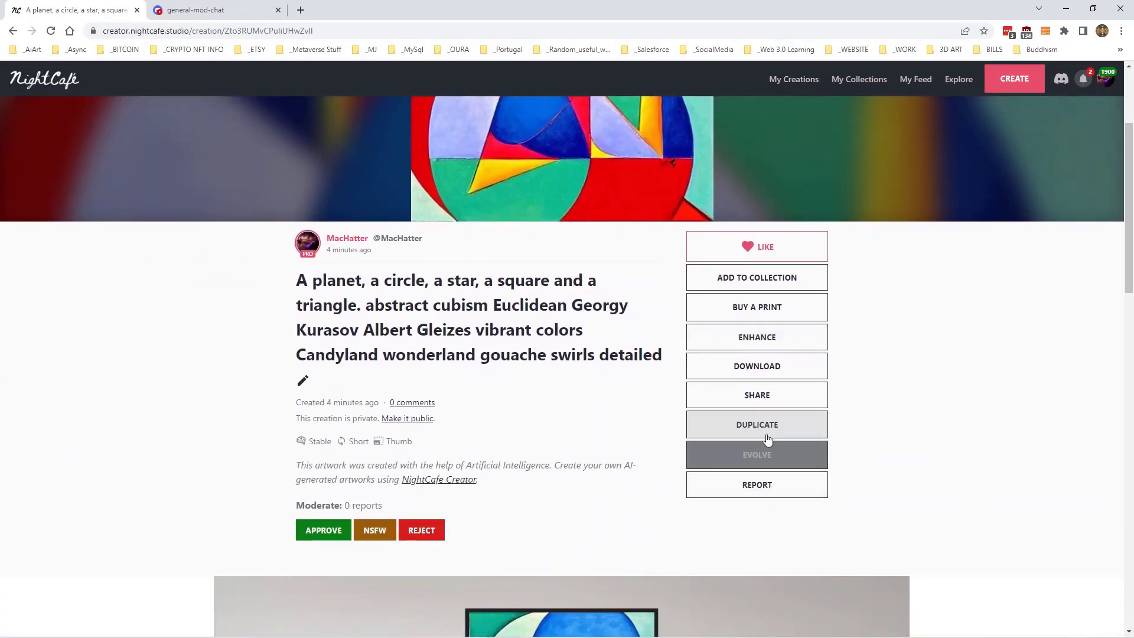
Step: Duplicate the cubist shapes creation and generate a K_HEUN sampling version
click(762, 427)
scroll(553, 434, down, 3)
click(387, 351)
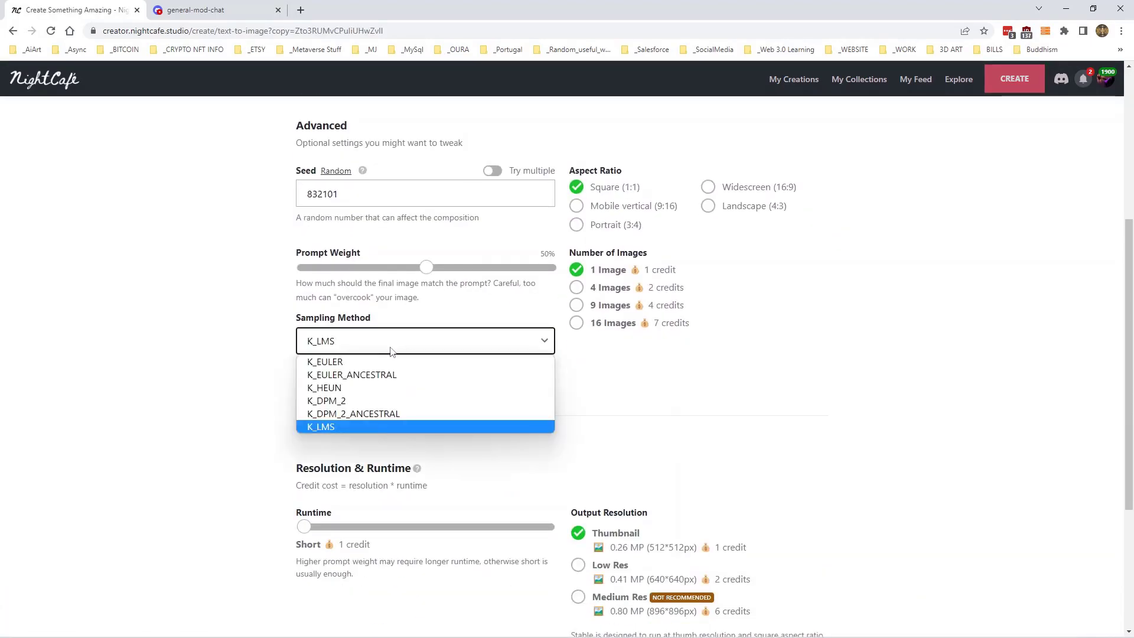
click(376, 391)
scroll(465, 426, down, 3)
click(499, 532)
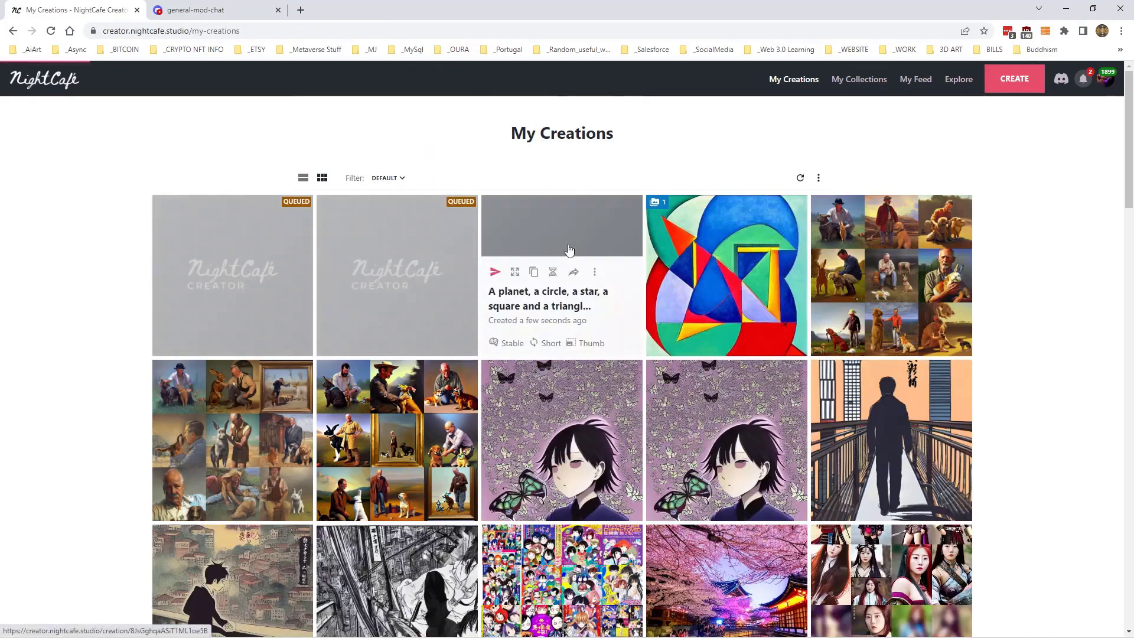
Step: From the new creation's page, generate another copy using K_DPM_2 sampling
click(570, 258)
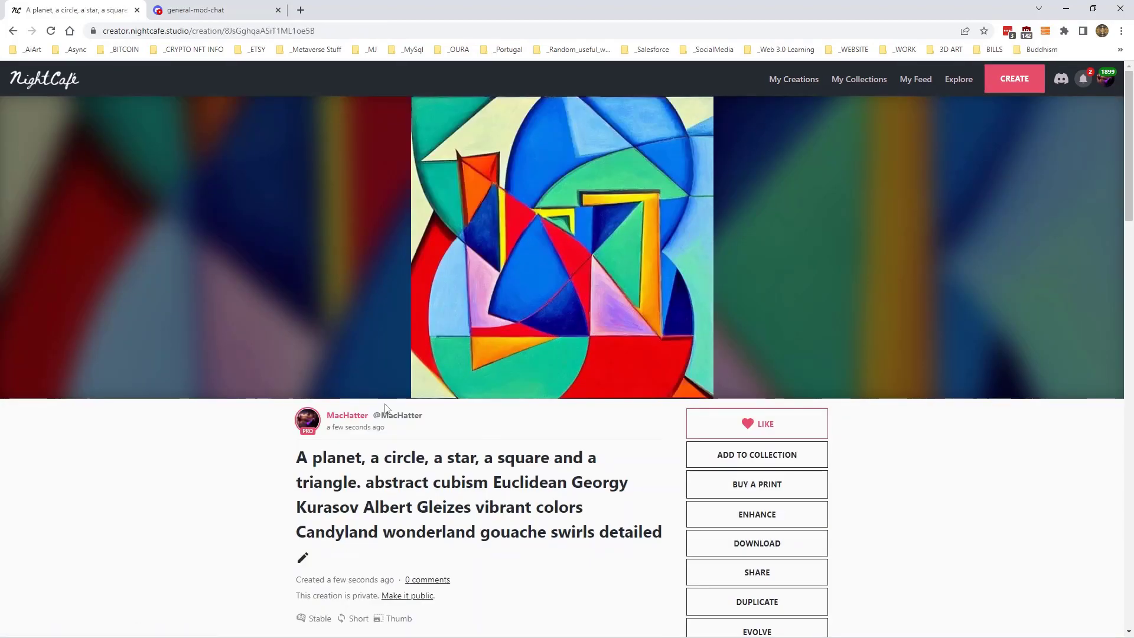
scroll(384, 403, down, 4)
scroll(395, 384, down, 2)
scroll(517, 325, up, 3)
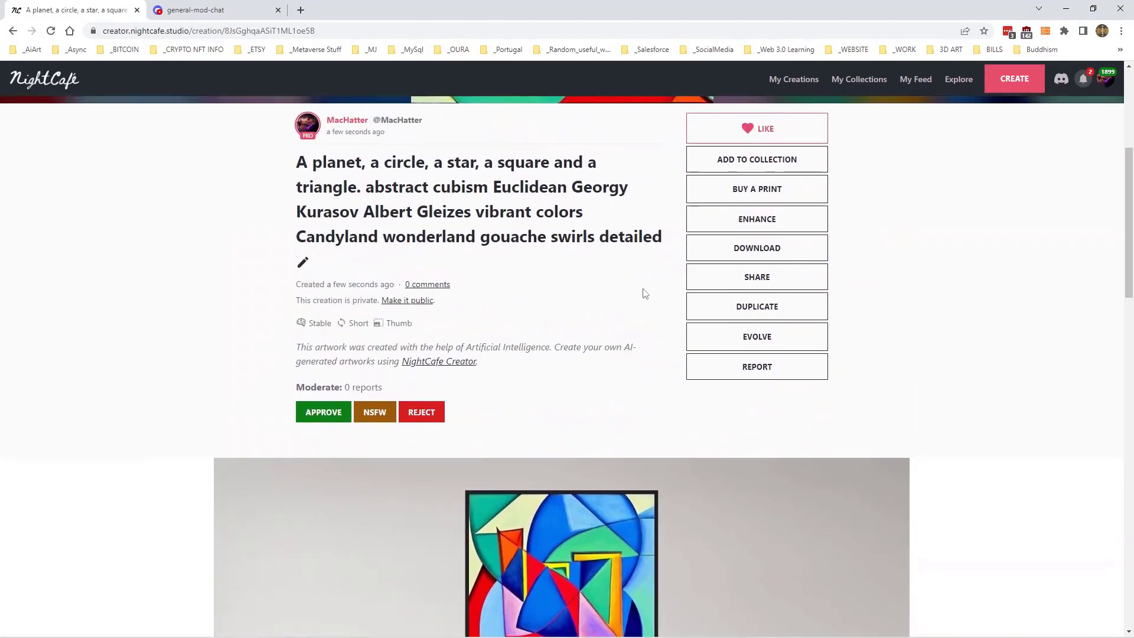
click(757, 306)
scroll(423, 400, down, 6)
scroll(423, 400, up, 3)
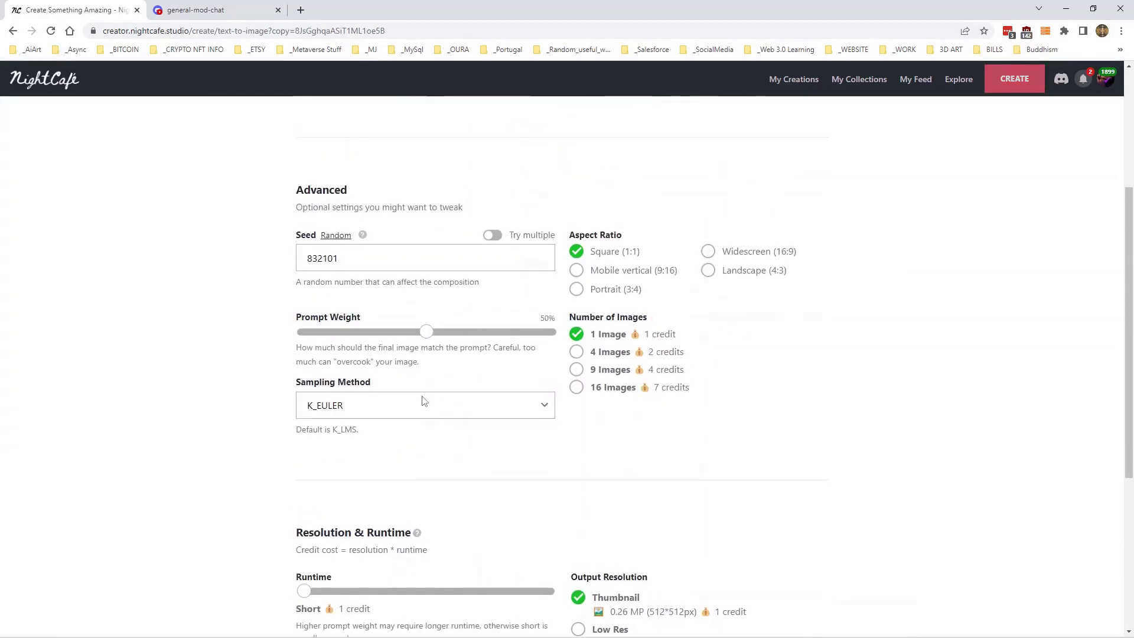
click(423, 401)
click(393, 465)
scroll(422, 451, down, 2)
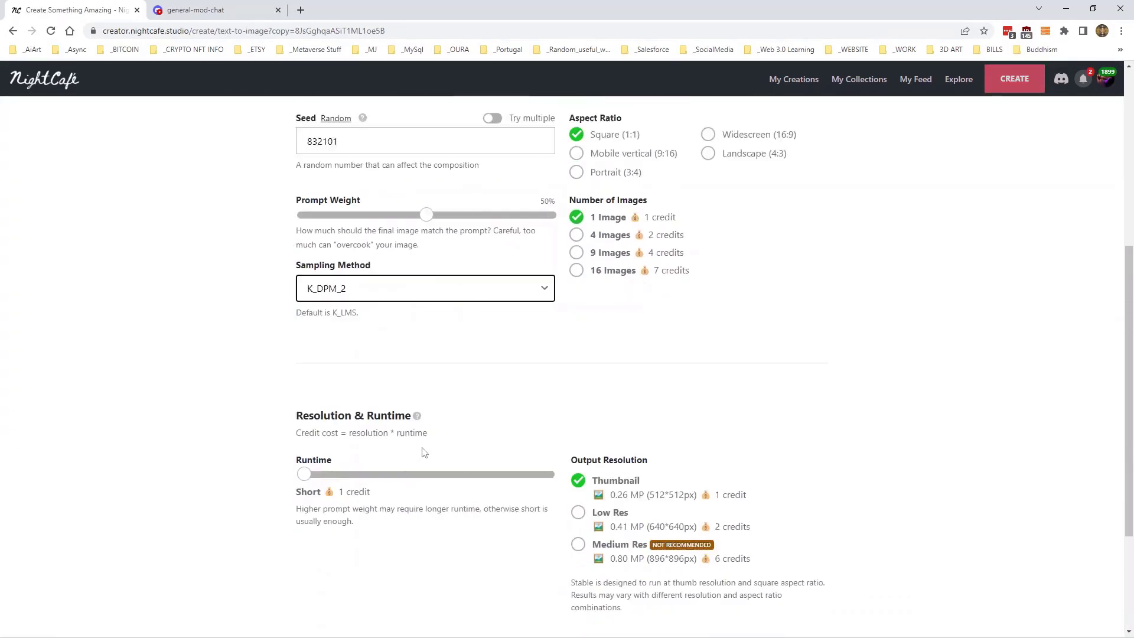
scroll(423, 451, down, 2)
click(499, 562)
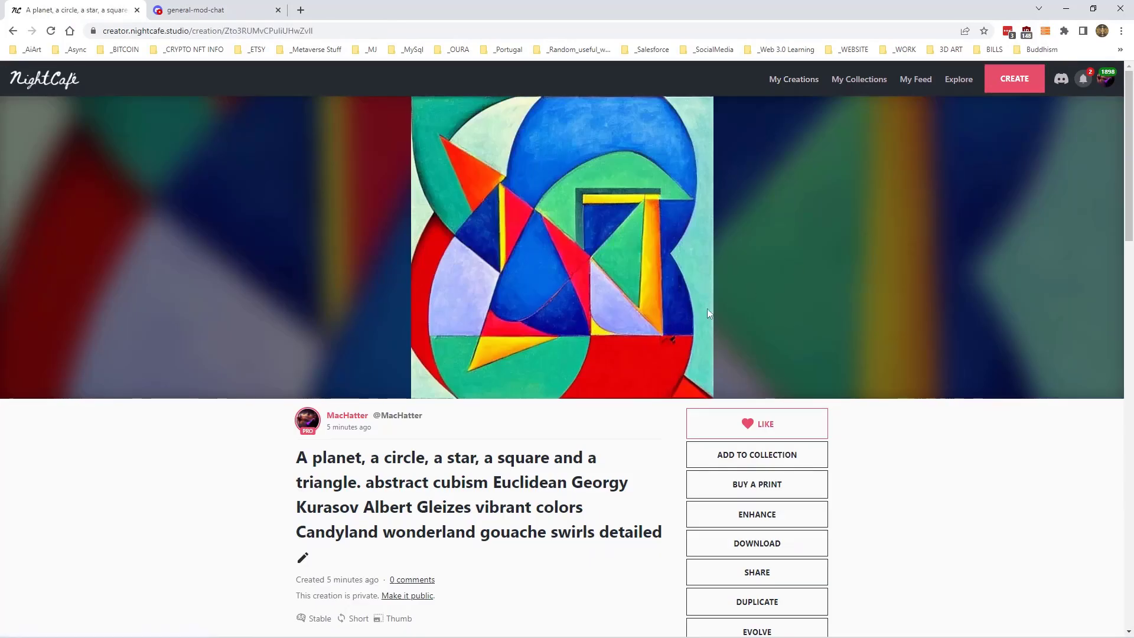
scroll(701, 313, down, 4)
Step: Begin another copy of the original, then return to the original cubist creation's page
click(756, 246)
scroll(479, 319, down, 3)
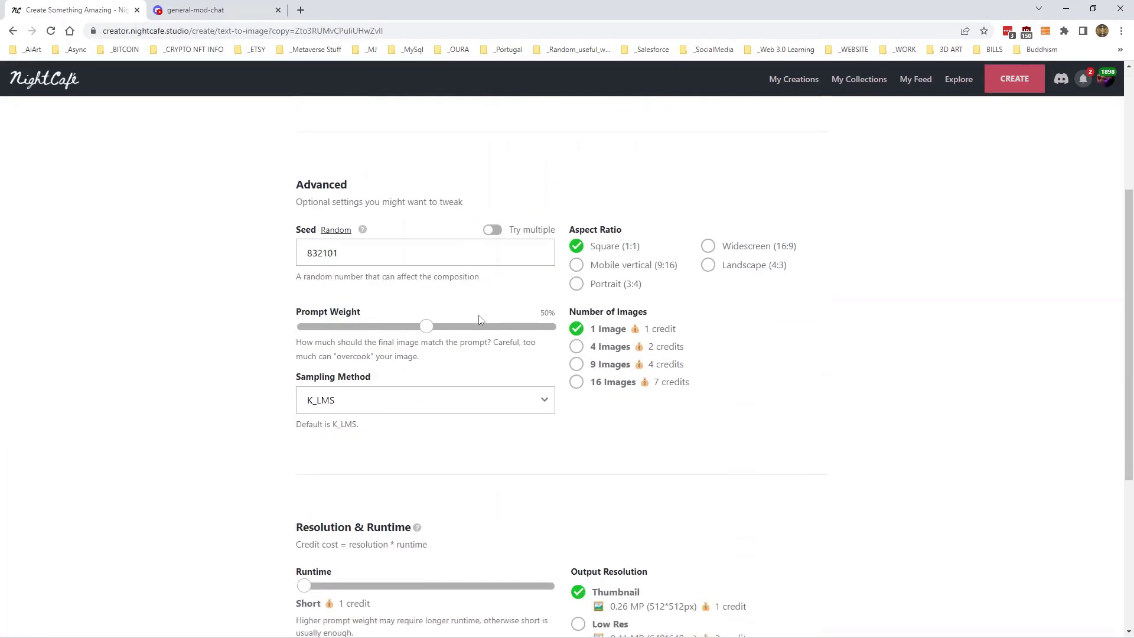
click(382, 400)
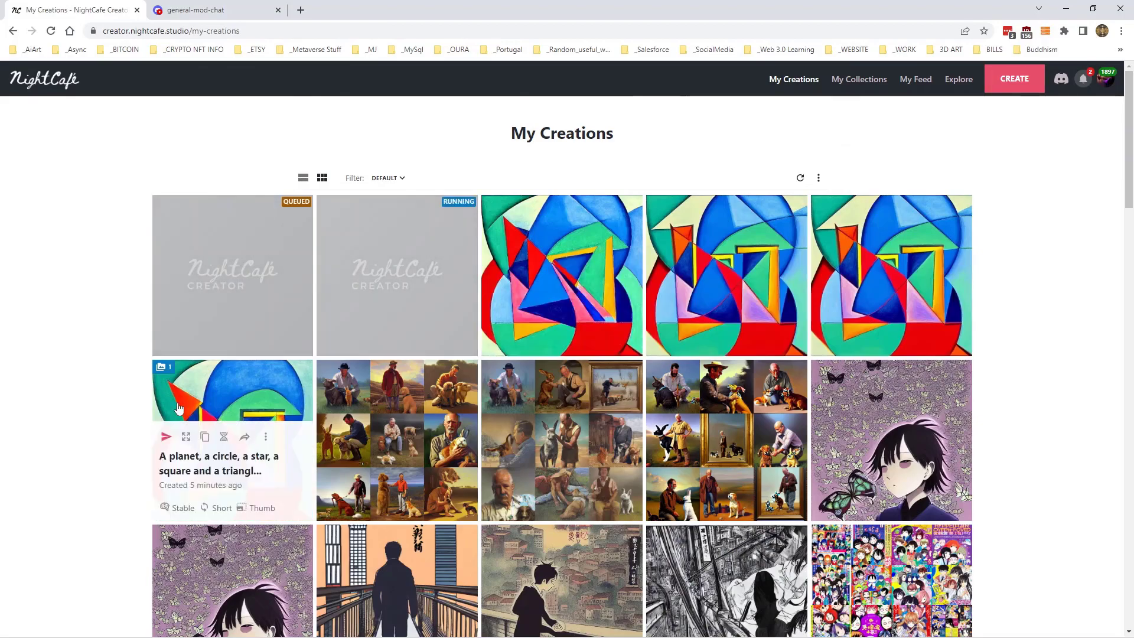
click(189, 390)
scroll(598, 299, down, 2)
scroll(597, 298, down, 3)
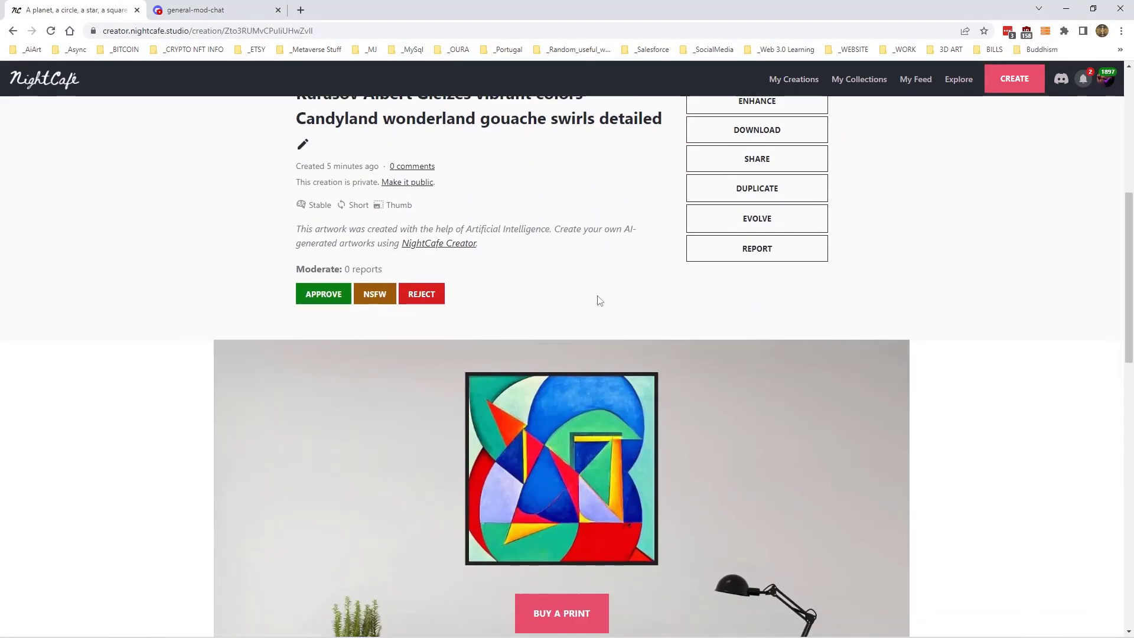
scroll(597, 299, down, 3)
scroll(598, 301, up, 5)
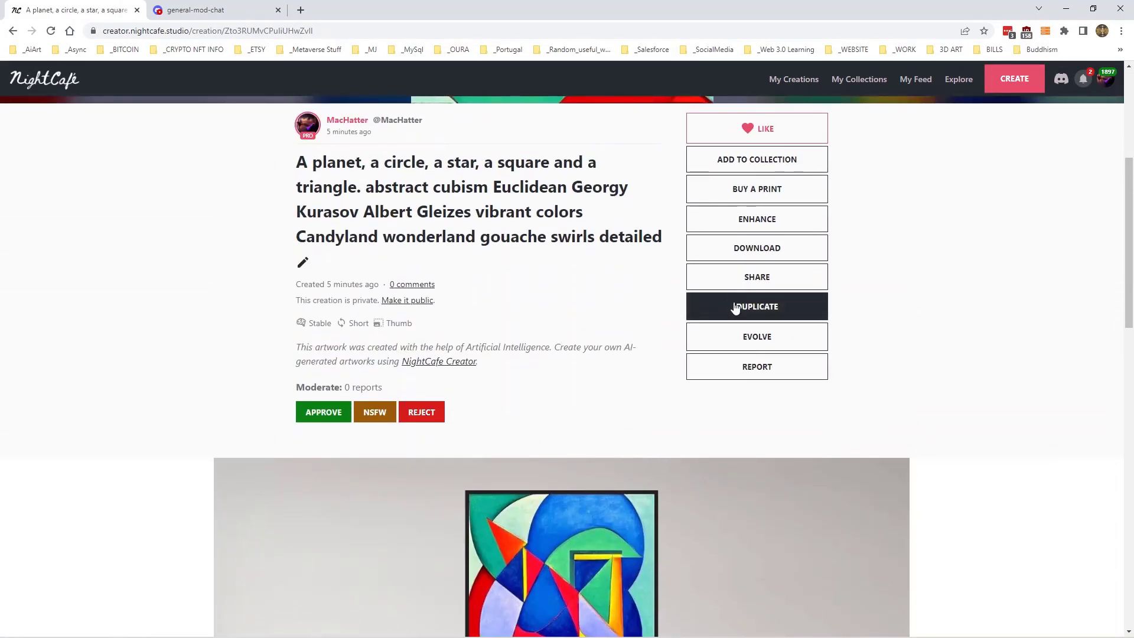
Step: Duplicate the creation again with K_LMS sampling, then go to My Creations
click(735, 310)
scroll(516, 309, down, 4)
click(387, 282)
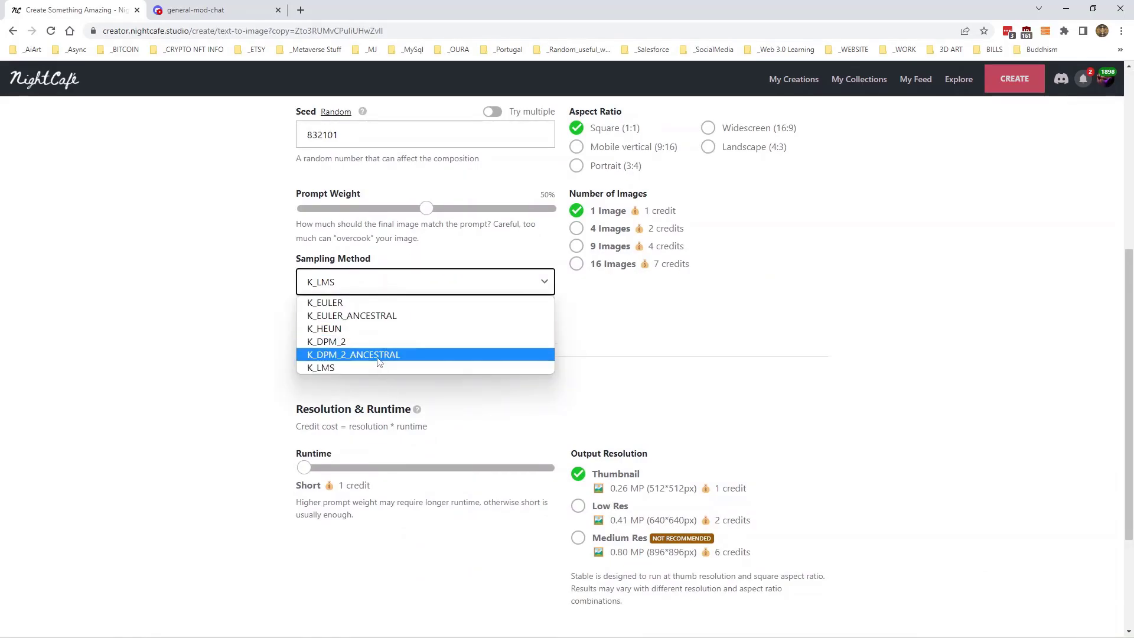
click(734, 399)
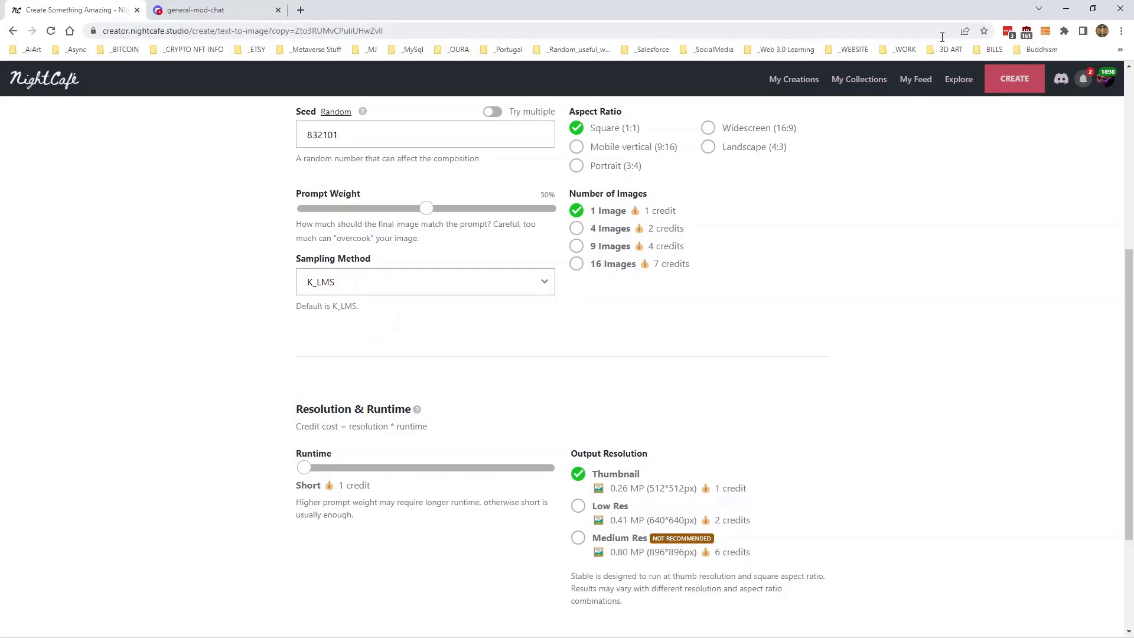
click(794, 80)
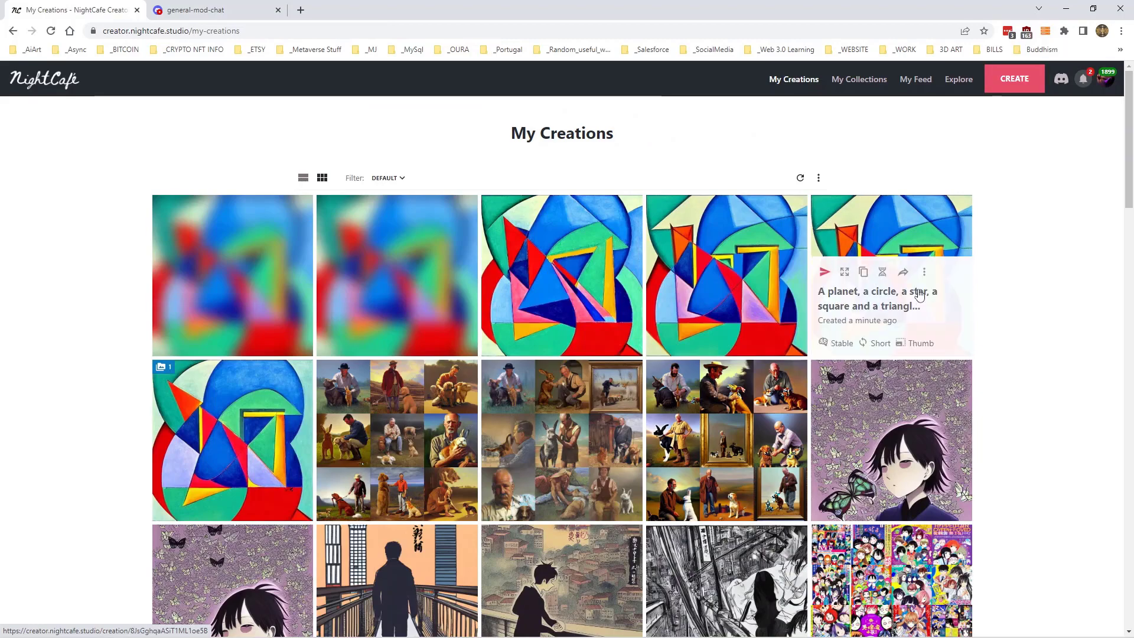
Step: Select all five top-row cubist images and add them to the samplers collection
click(925, 274)
click(851, 317)
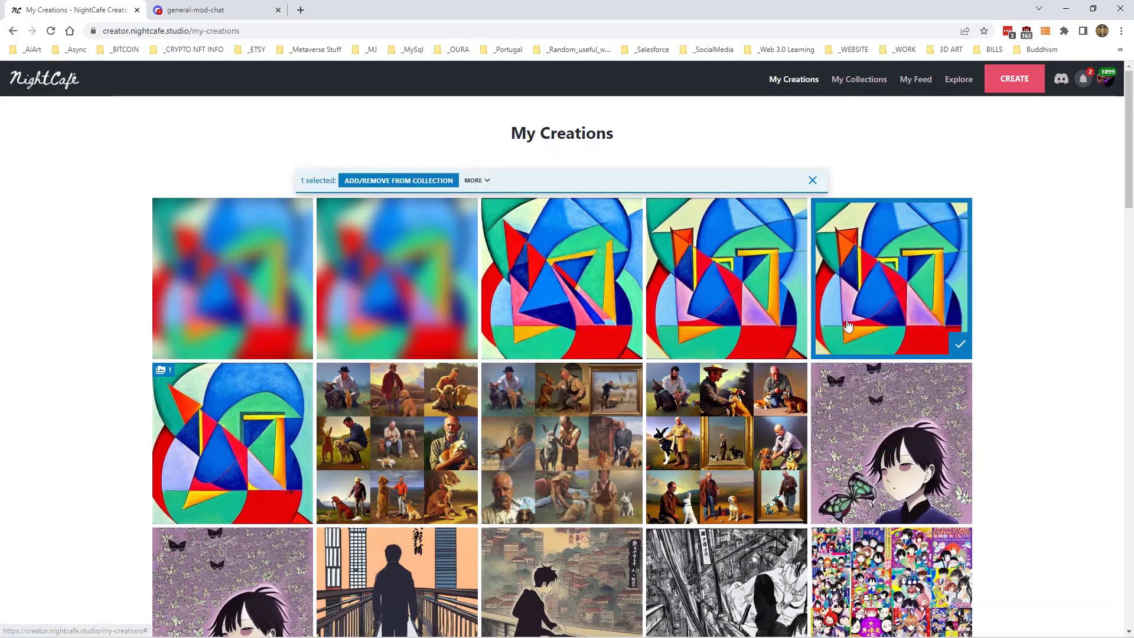
click(724, 293)
click(562, 283)
click(399, 289)
click(261, 310)
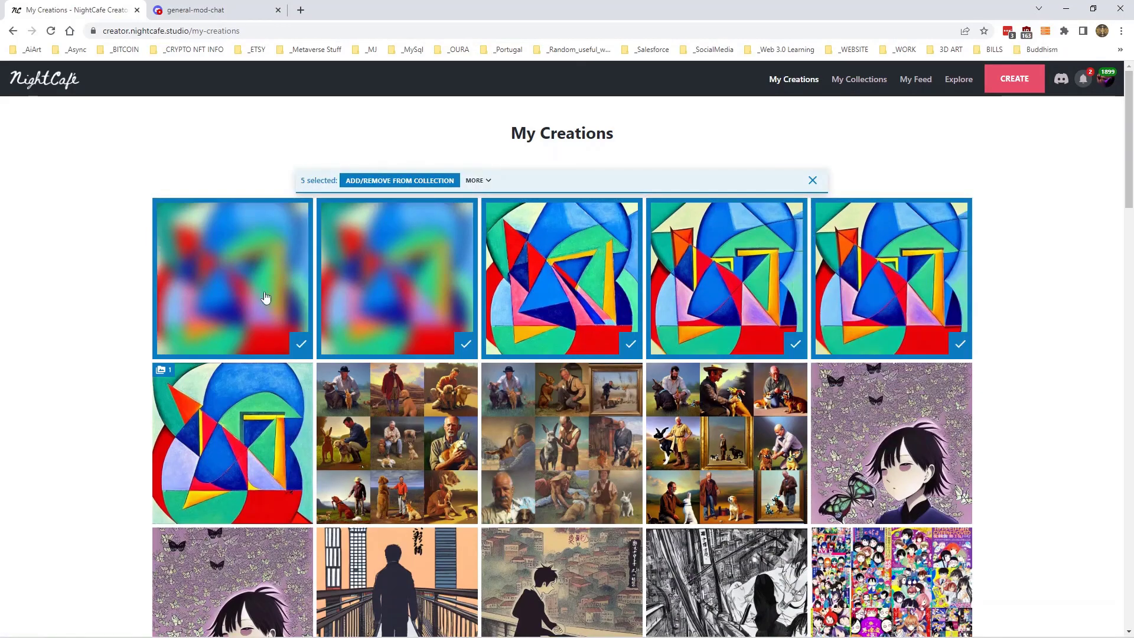
click(398, 179)
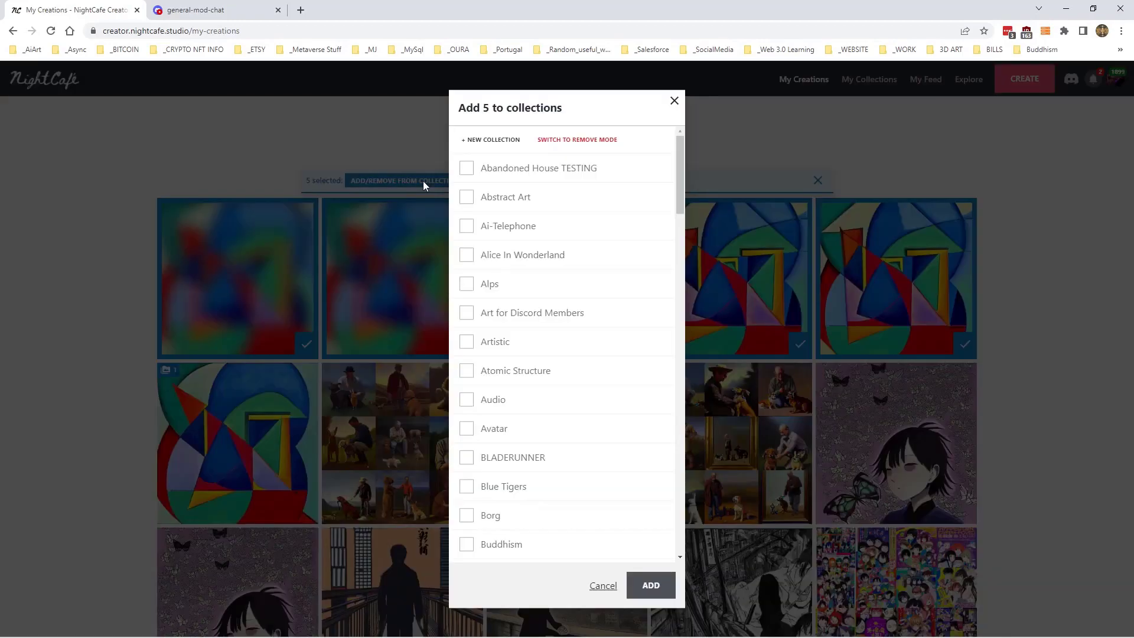
scroll(536, 359, down, 5)
scroll(535, 359, down, 5)
scroll(535, 359, down, 2)
scroll(536, 359, down, 4)
scroll(535, 359, down, 3)
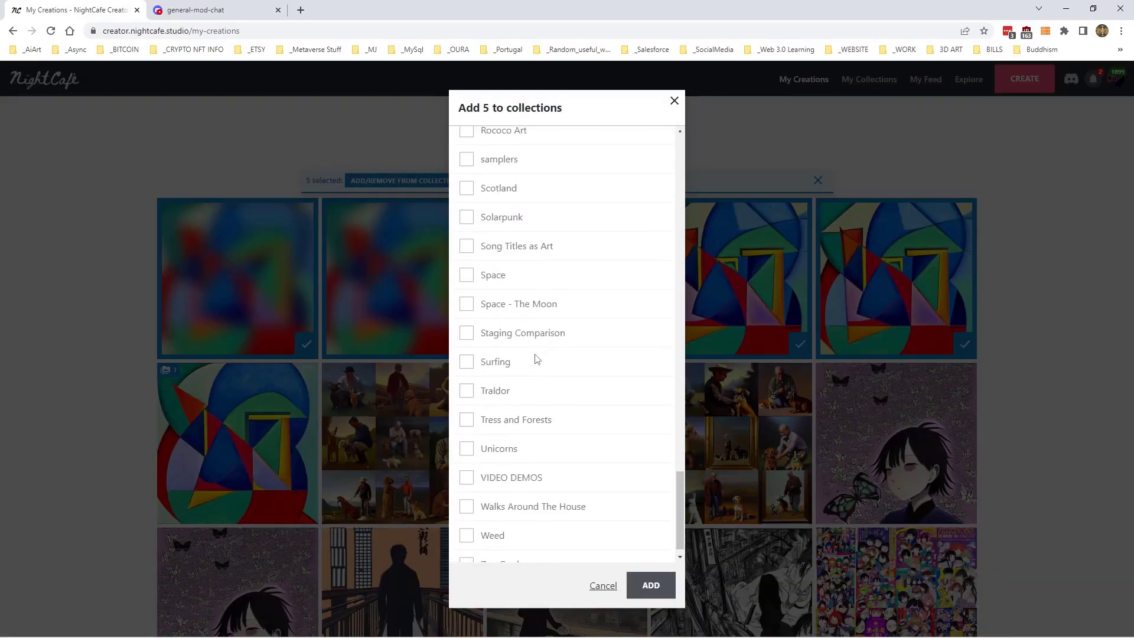
click(473, 164)
click(651, 585)
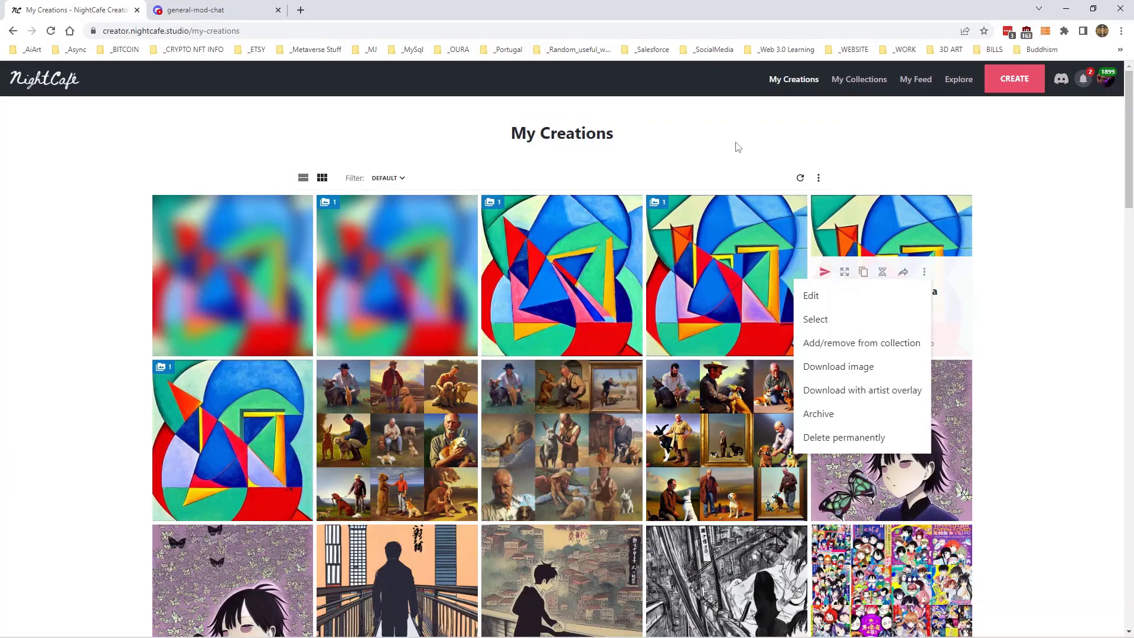
Step: Inspect the fifth and fourth cubist images' creation pages, then return to My Creations
click(736, 146)
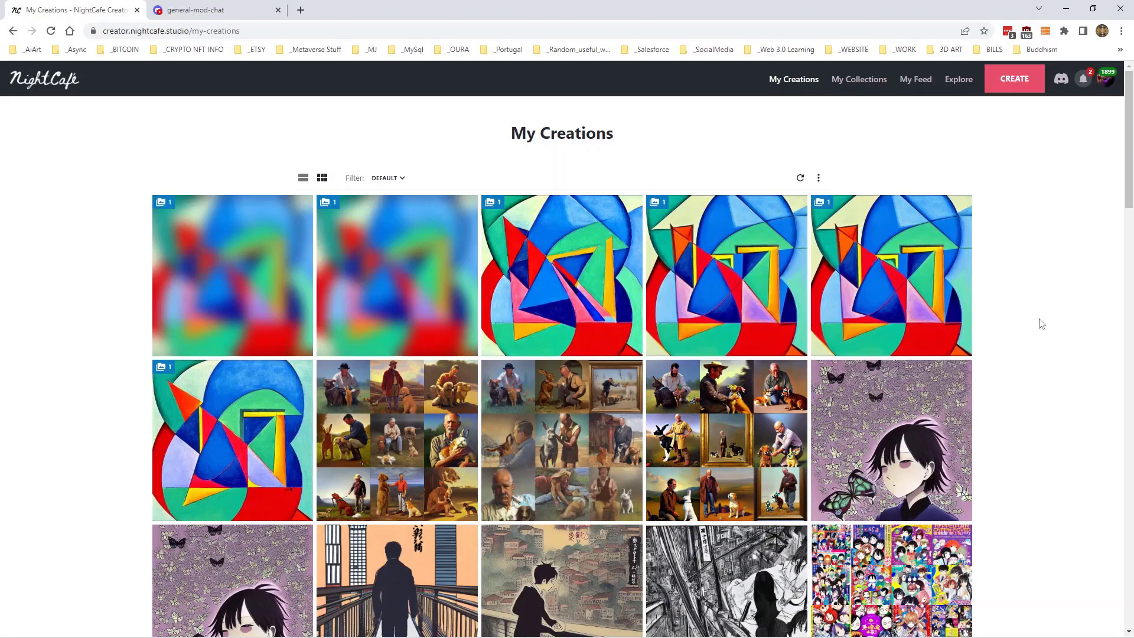
click(890, 249)
scroll(681, 297, down, 2)
scroll(680, 296, down, 3)
scroll(680, 297, down, 5)
scroll(679, 291, down, 4)
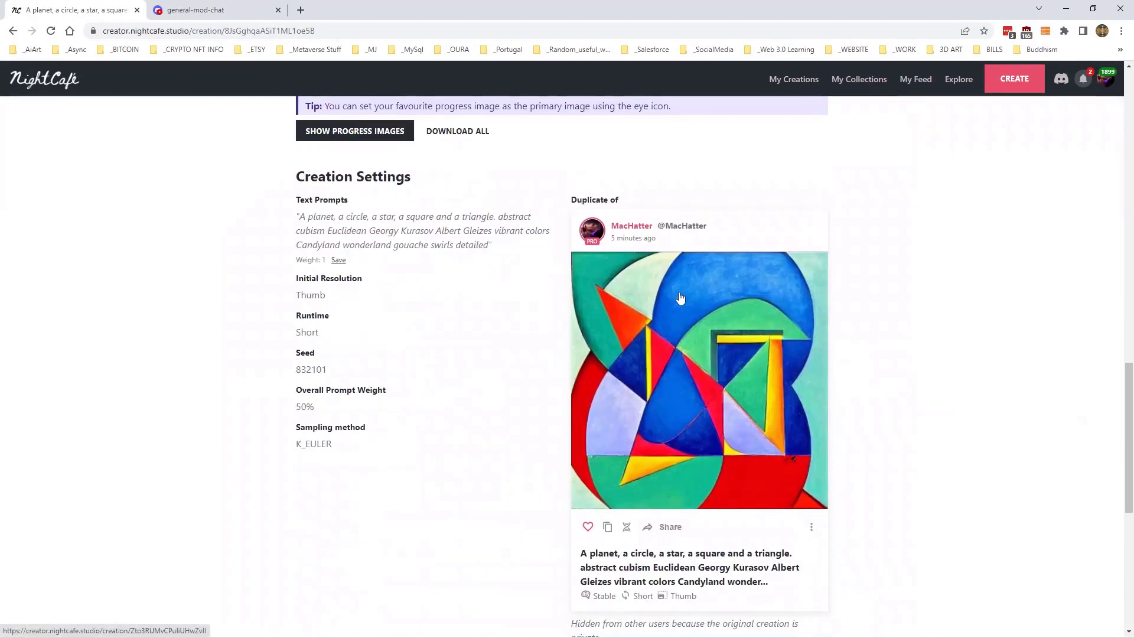
scroll(679, 292, up, 7)
scroll(681, 287, up, 5)
click(802, 83)
click(756, 232)
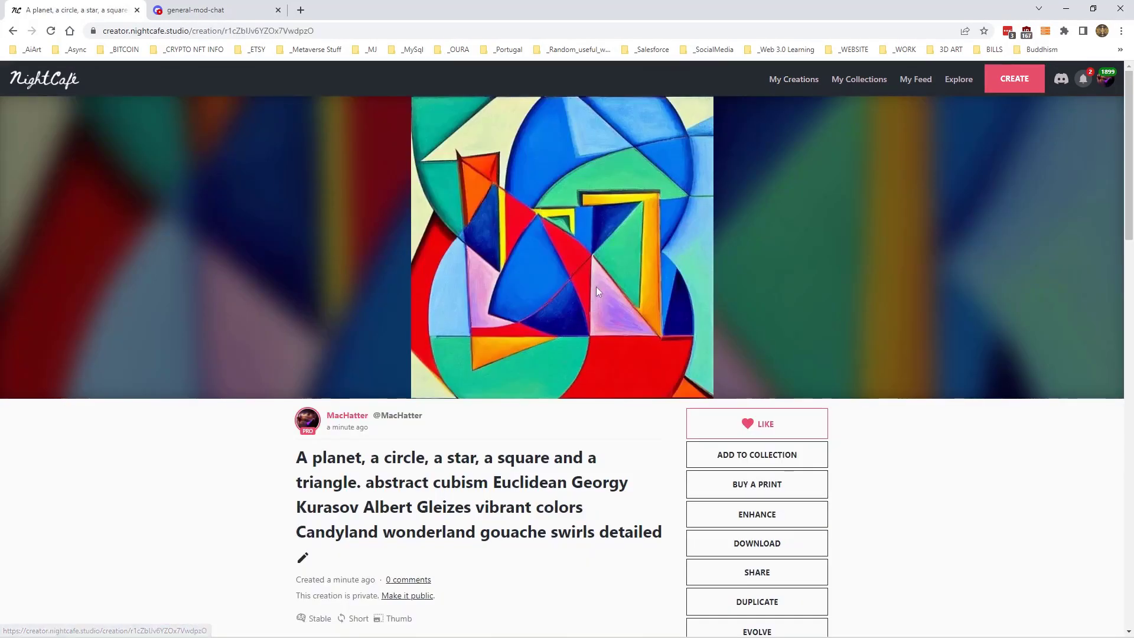
scroll(595, 286, down, 4)
scroll(596, 290, down, 5)
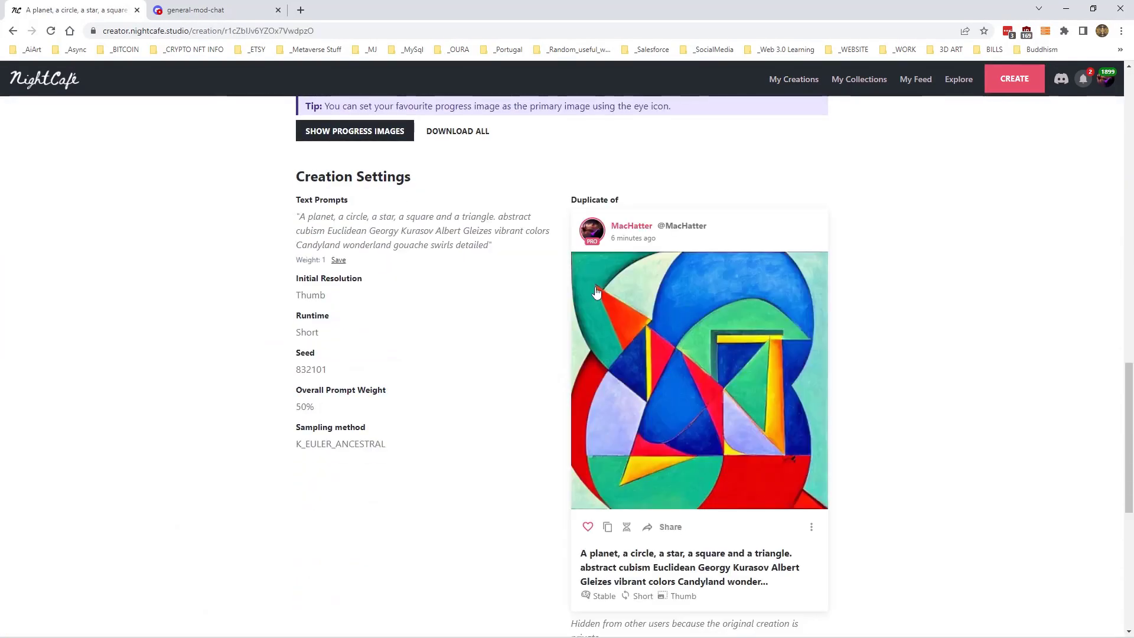
scroll(596, 284, up, 1)
scroll(599, 275, up, 6)
scroll(638, 231, up, 3)
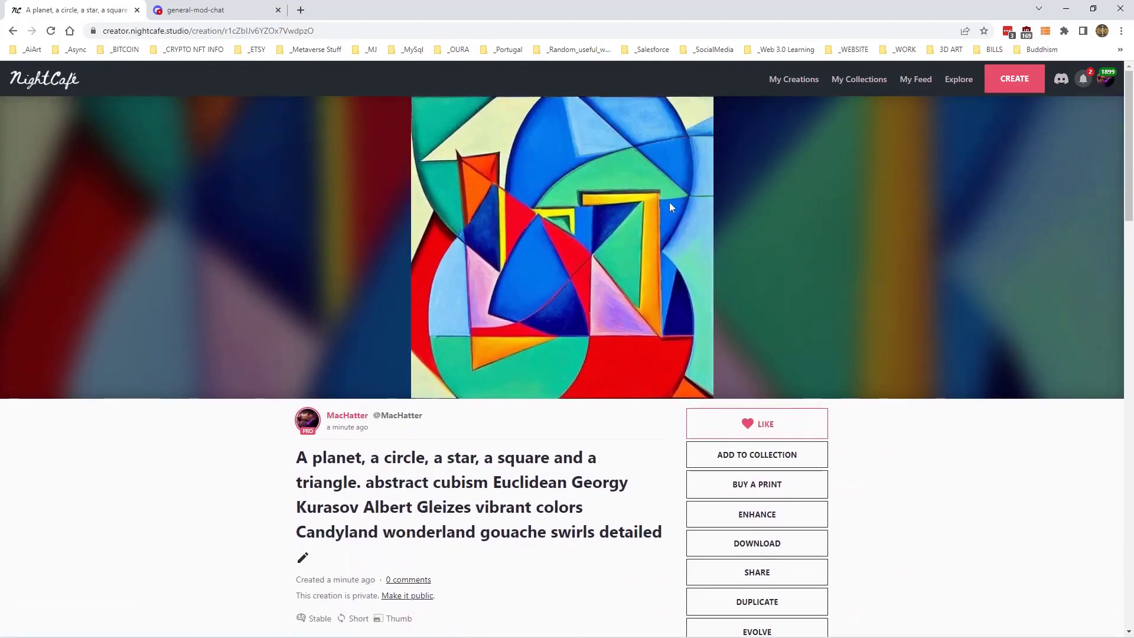
click(795, 79)
mouse_move(396, 276)
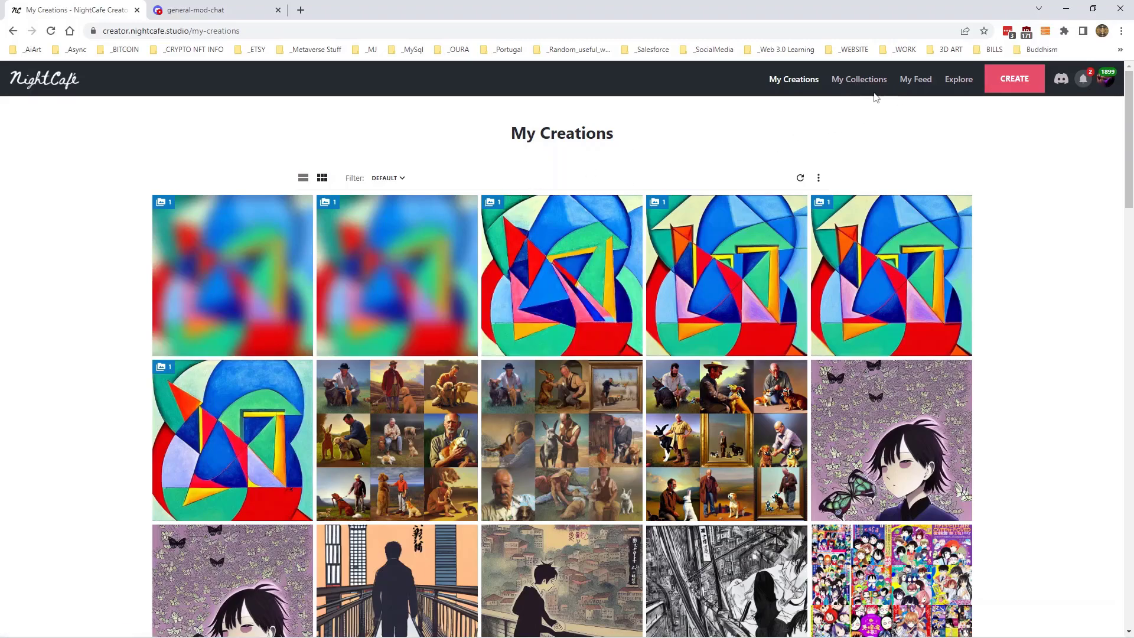
click(854, 85)
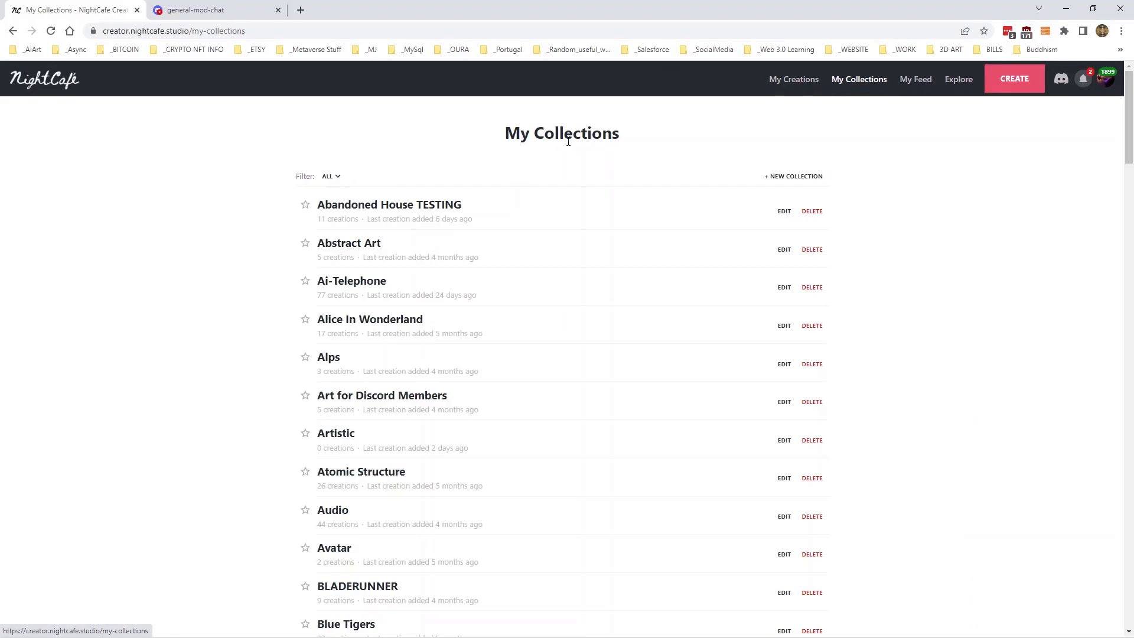
scroll(437, 249, down, 3)
scroll(438, 248, down, 4)
scroll(438, 248, down, 4)
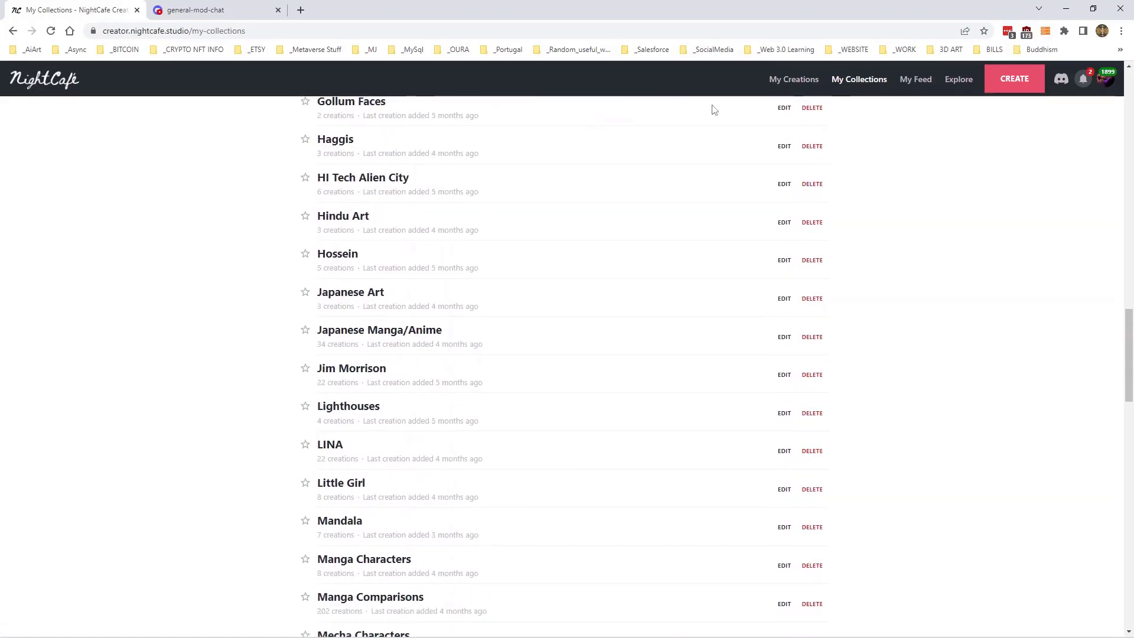
Step: Duplicate the third cubist image and generate a K_DPM_2 sampling version
click(785, 82)
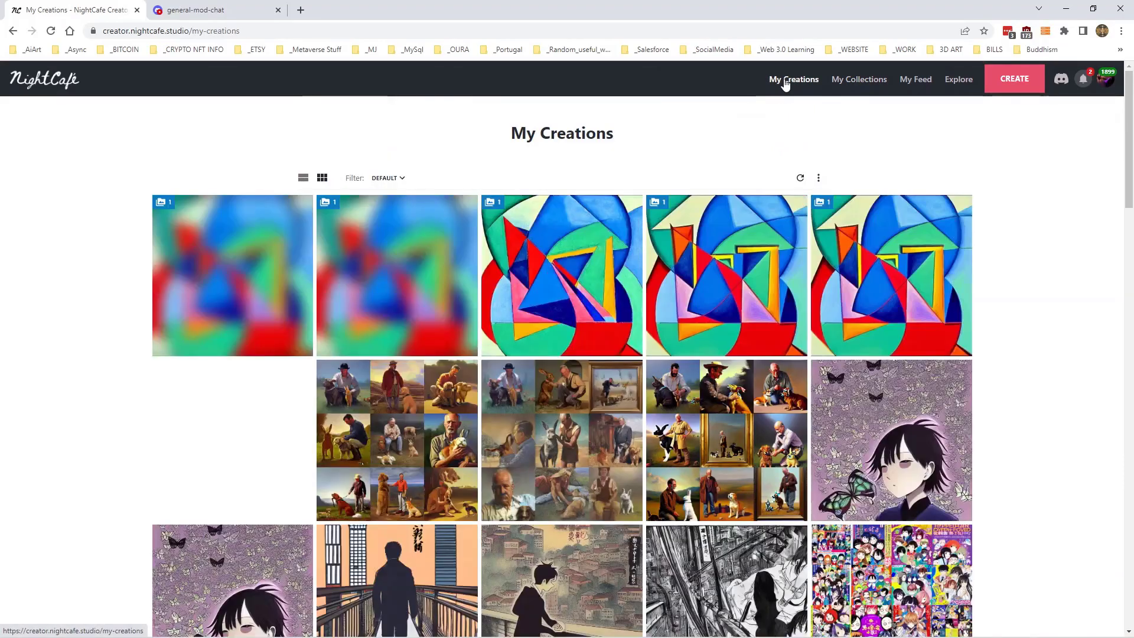
click(534, 233)
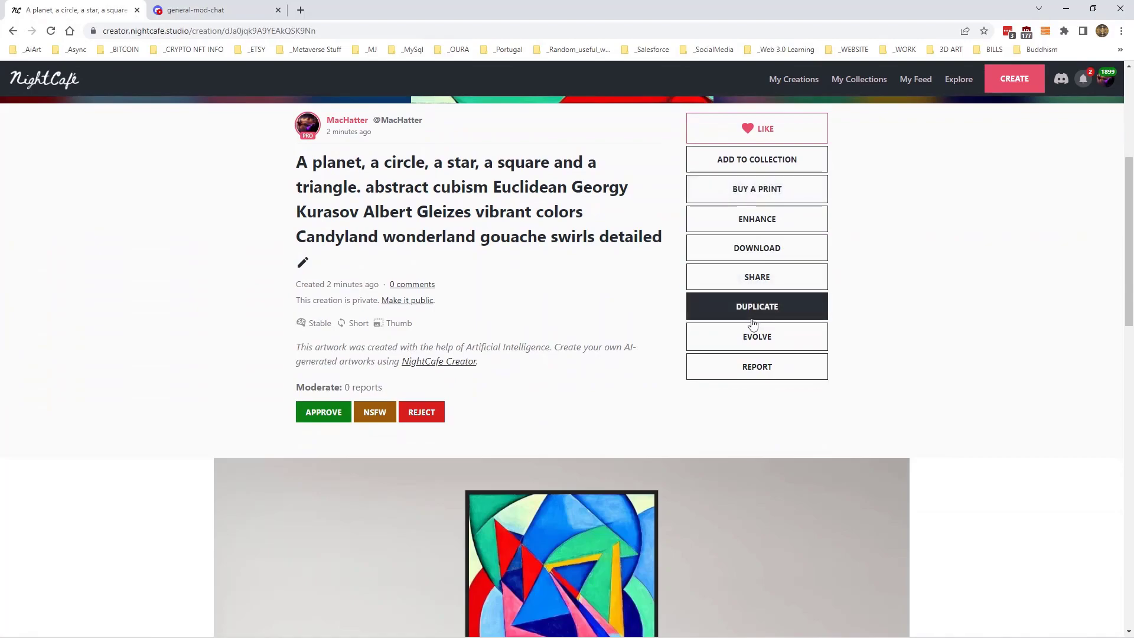
click(754, 317)
scroll(527, 332, down, 2)
scroll(526, 340, down, 2)
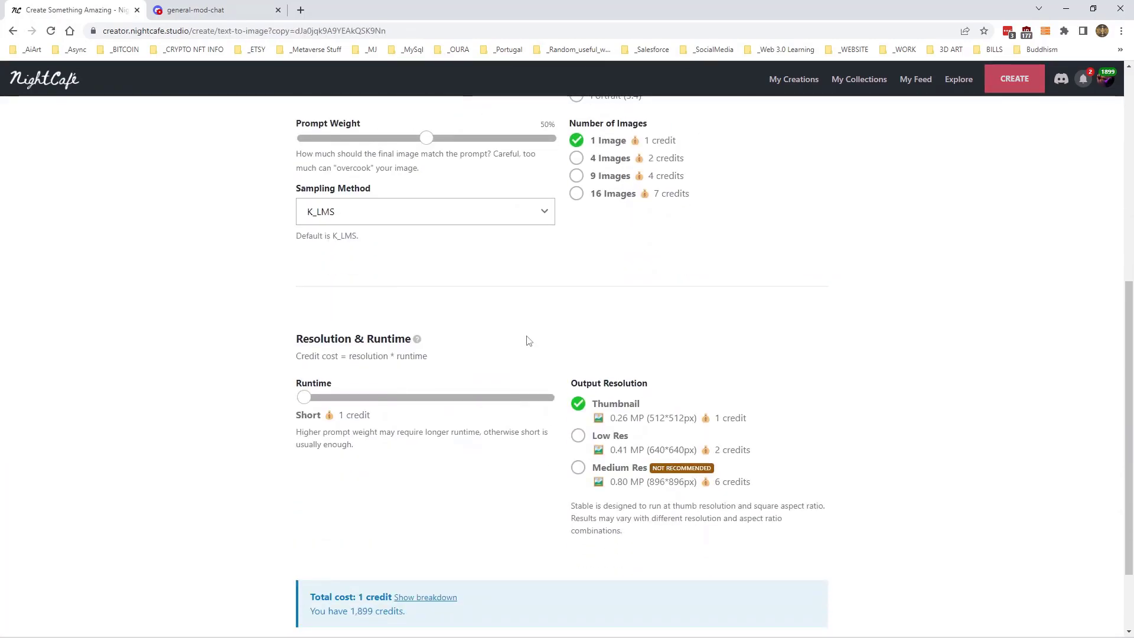
click(426, 221)
click(416, 268)
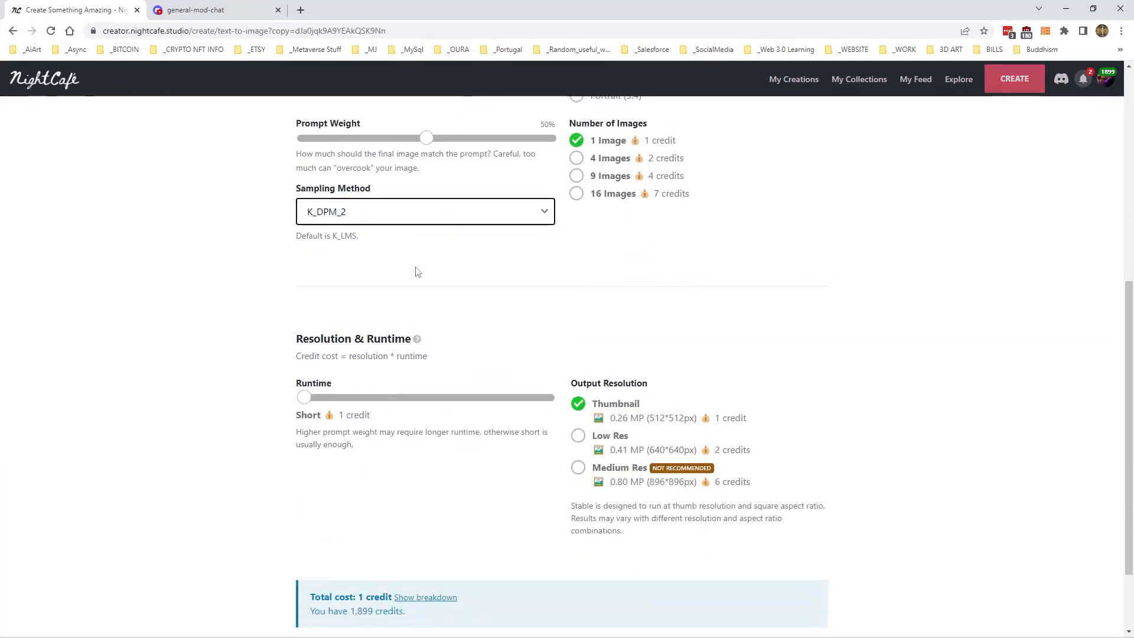
scroll(563, 435, down, 5)
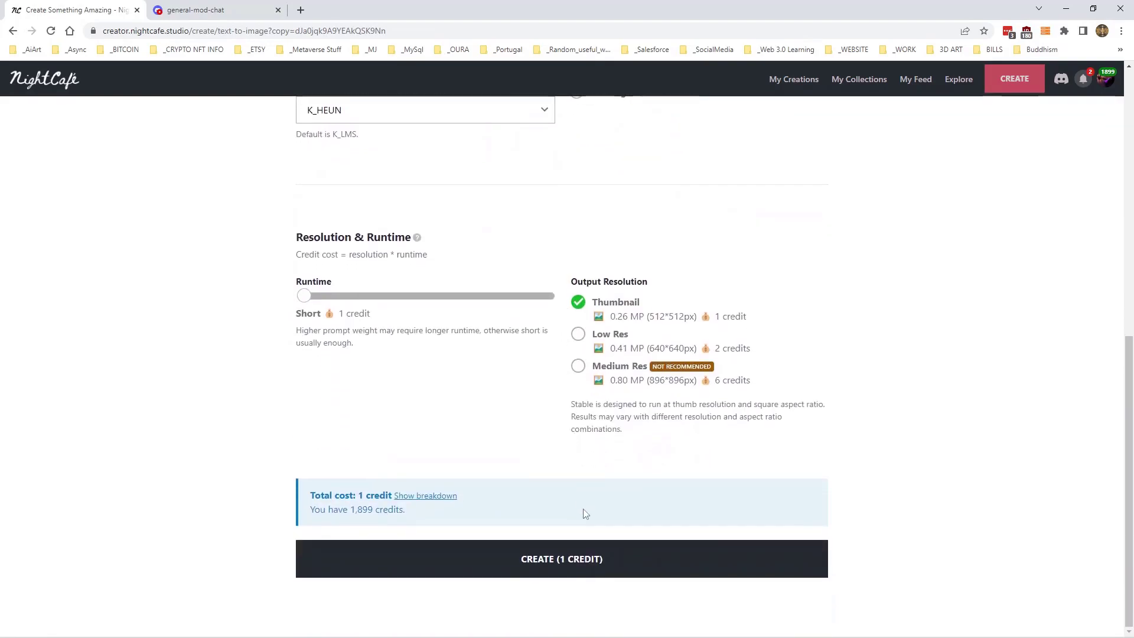
click(594, 561)
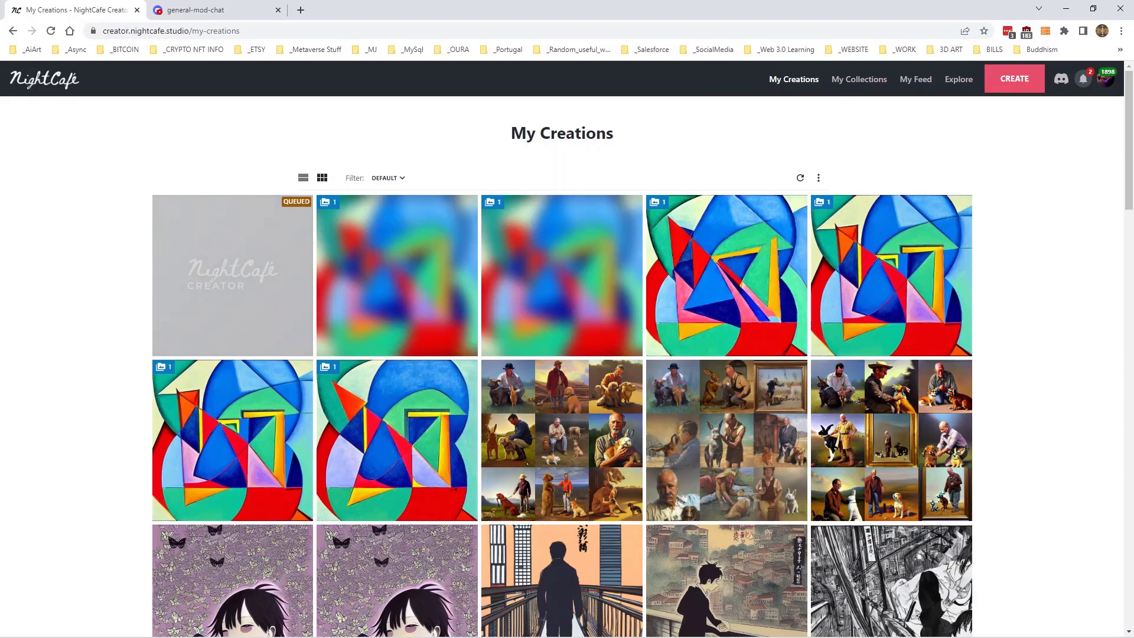
scroll(611, 315, down, 2)
scroll(611, 315, down, 5)
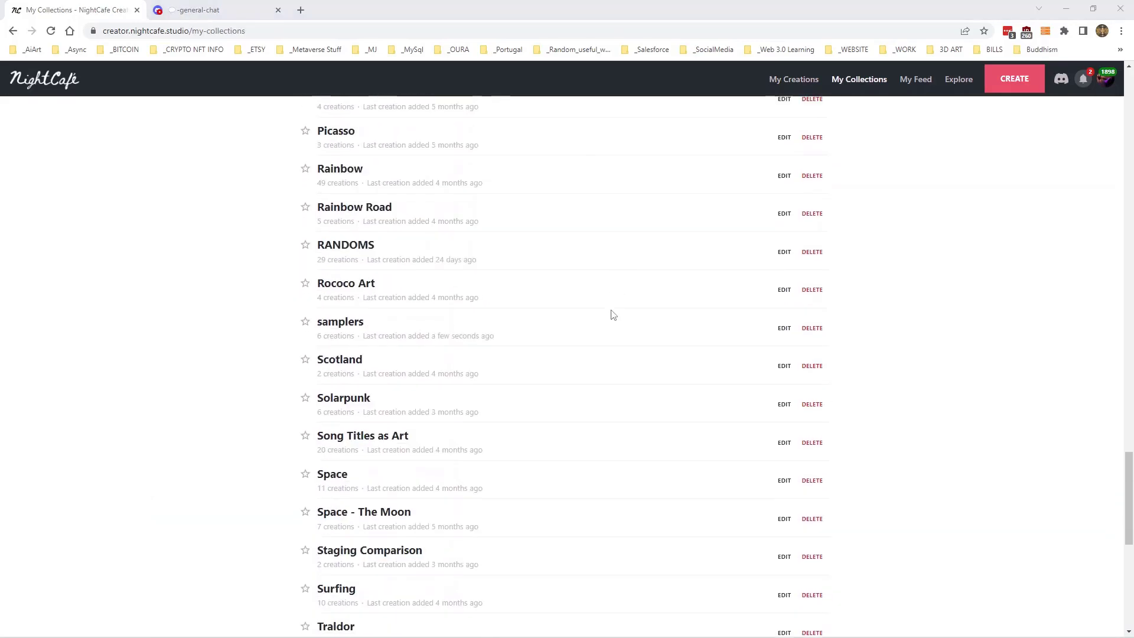
scroll(611, 314, down, 3)
scroll(611, 315, up, 2)
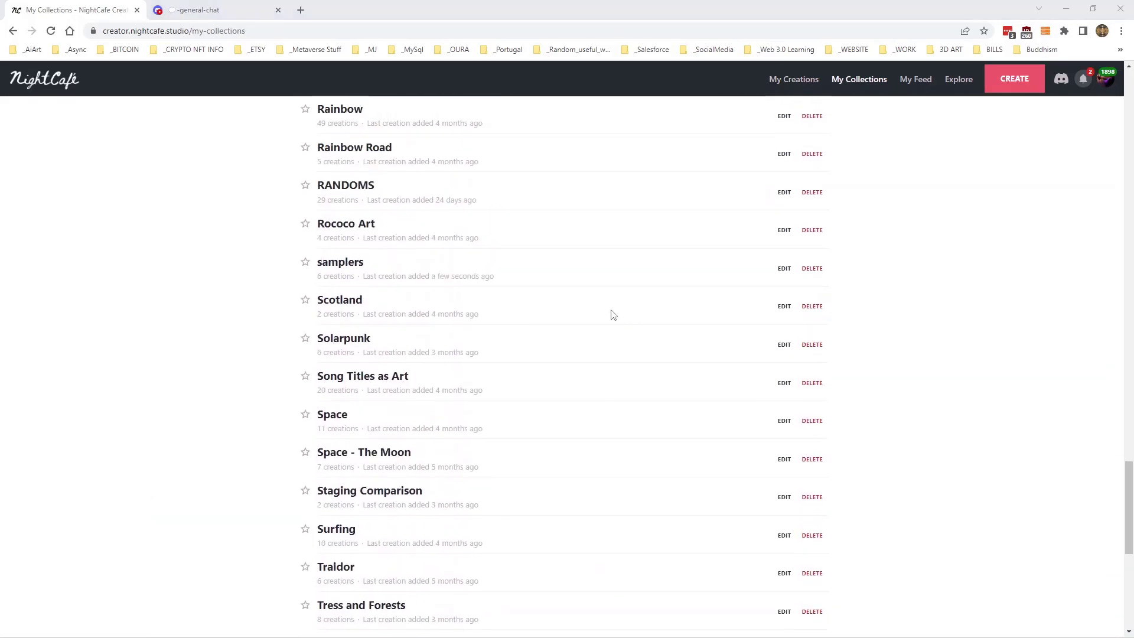
Step: View the samplers collection, then start a Stable Diffusion creation and check its sampling methods
click(336, 264)
scroll(566, 245, down, 1)
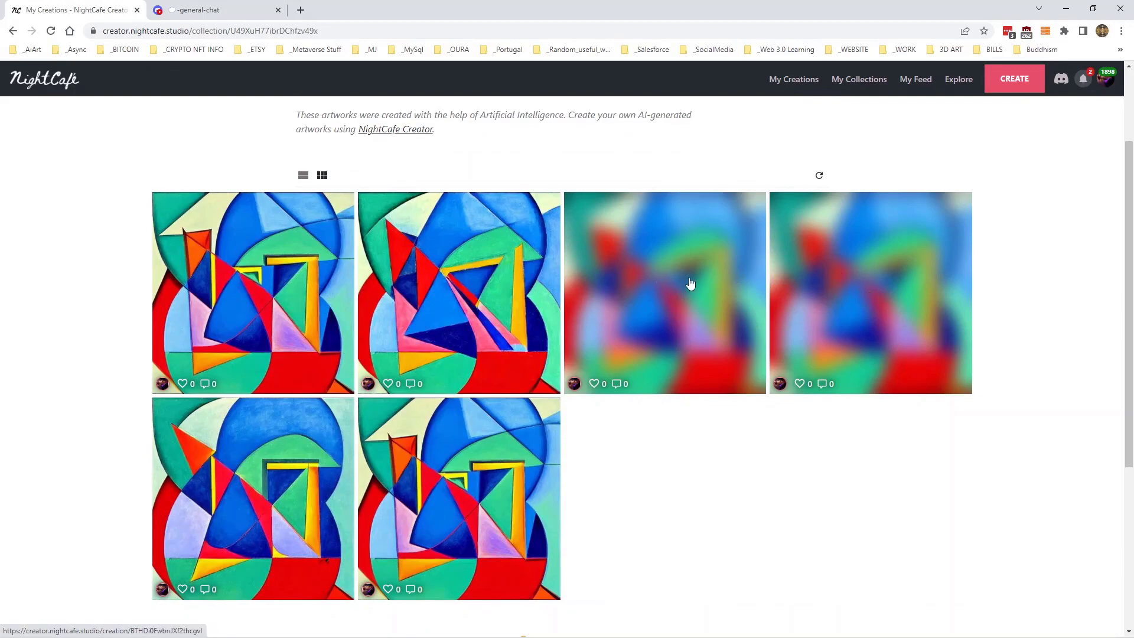
click(1015, 79)
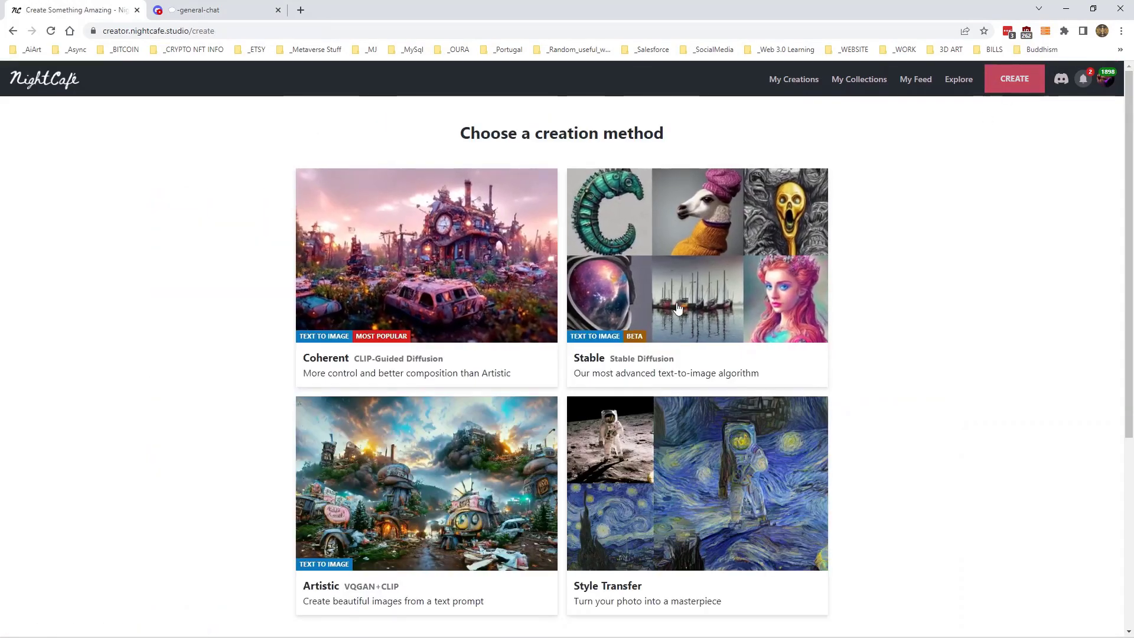
click(634, 319)
scroll(512, 337, down, 5)
click(463, 283)
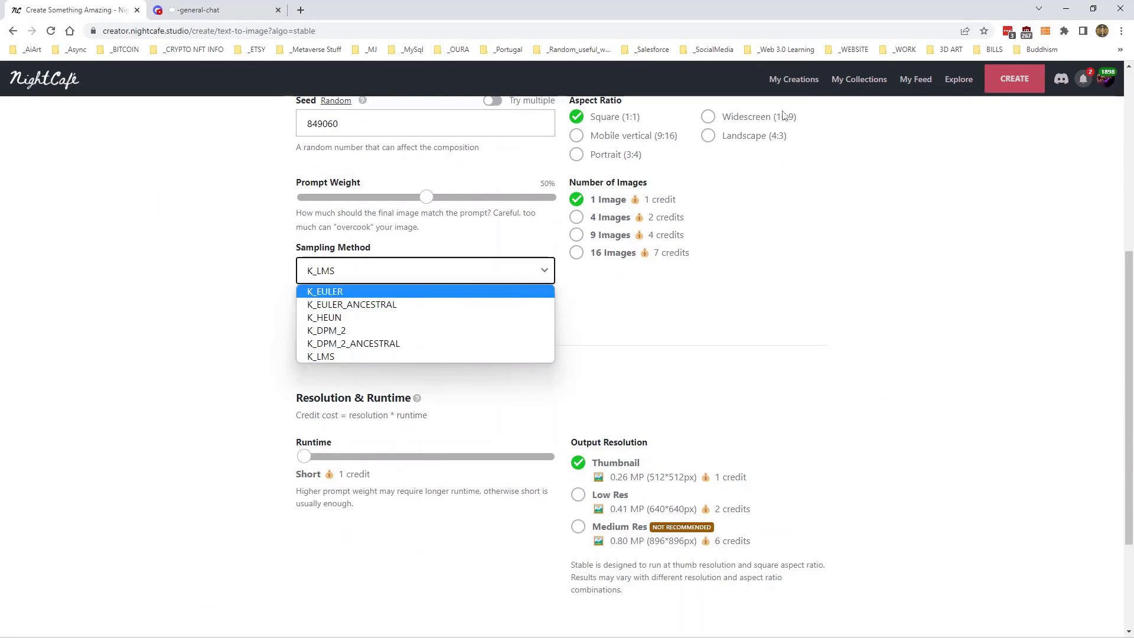
Step: Go through My Creations and My Collections back to the samplers collection
click(806, 80)
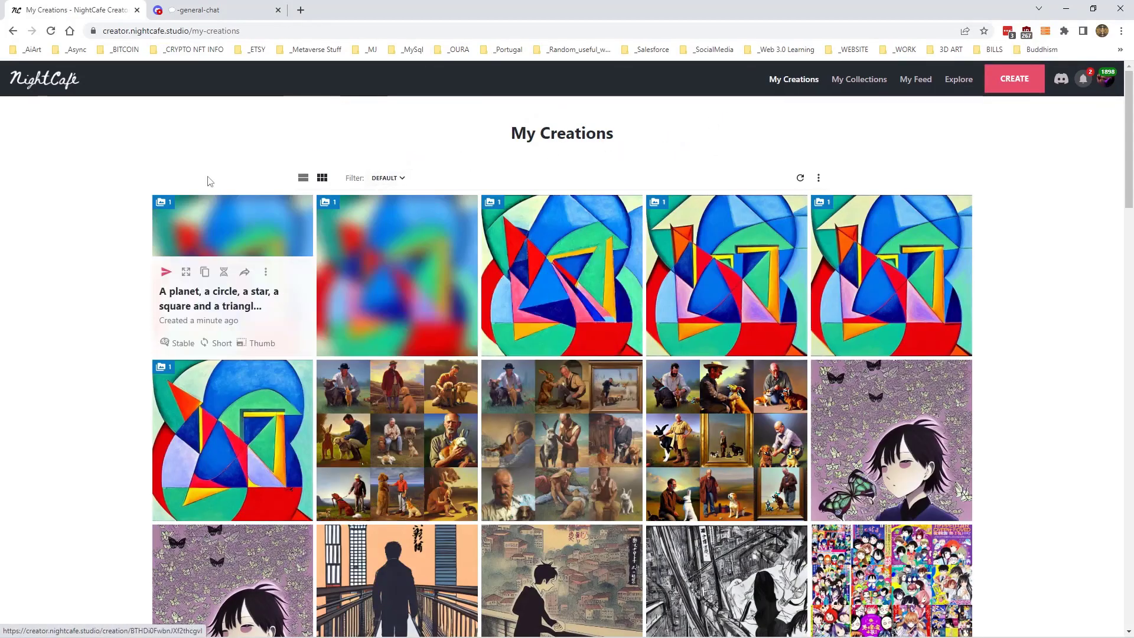
click(877, 87)
scroll(759, 221, down, 5)
scroll(746, 222, down, 5)
scroll(752, 227, down, 4)
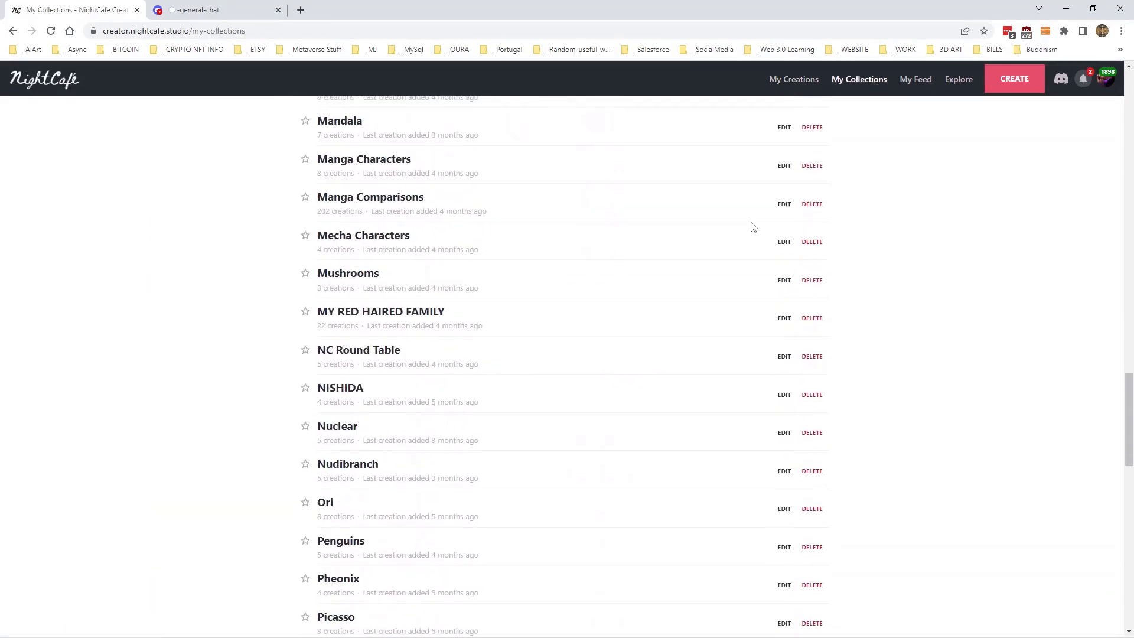
scroll(751, 227, down, 2)
scroll(751, 227, down, 3)
scroll(498, 266, down, 1)
scroll(360, 206, down, 2)
click(346, 155)
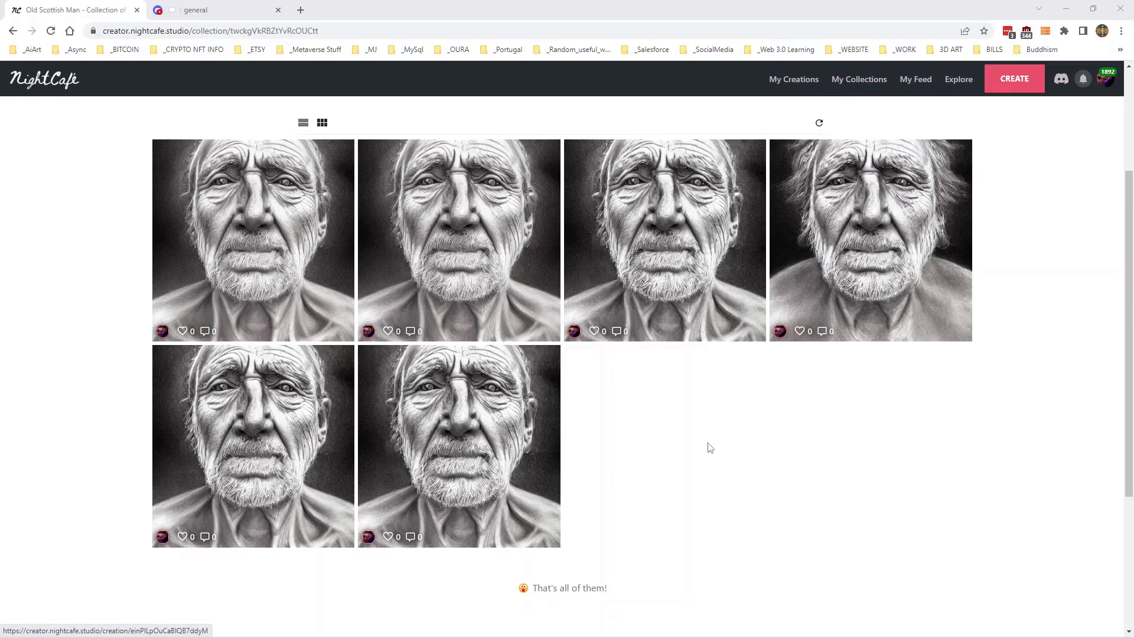
scroll(707, 443, down, 2)
scroll(707, 443, up, 3)
scroll(705, 443, up, 2)
scroll(708, 446, down, 1)
scroll(720, 441, up, 1)
scroll(720, 441, down, 2)
click(881, 255)
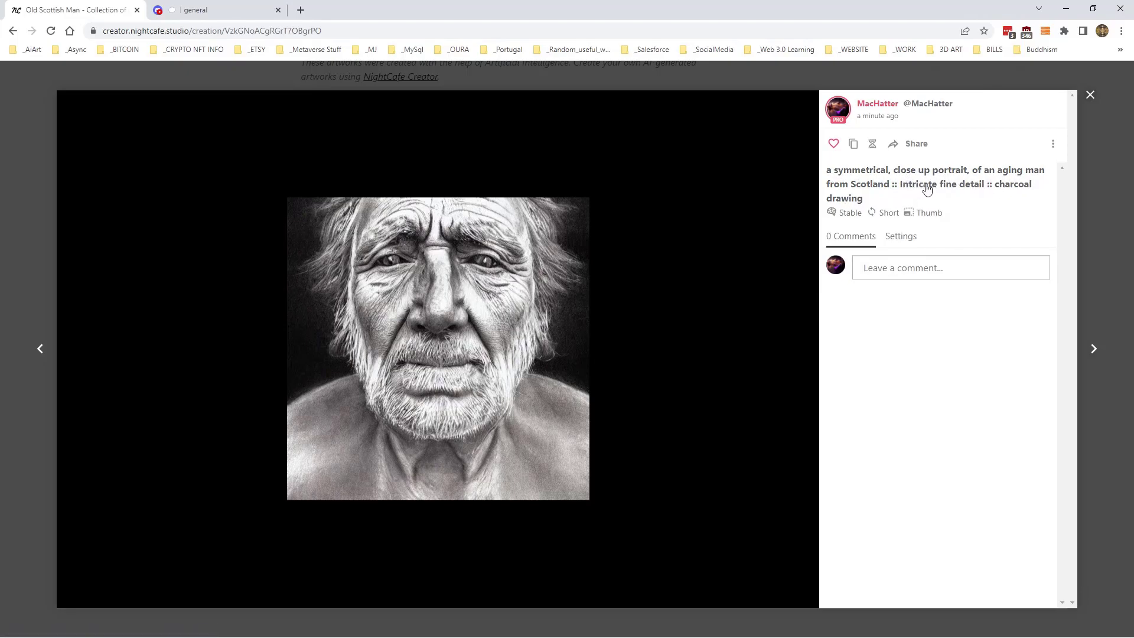
click(1090, 95)
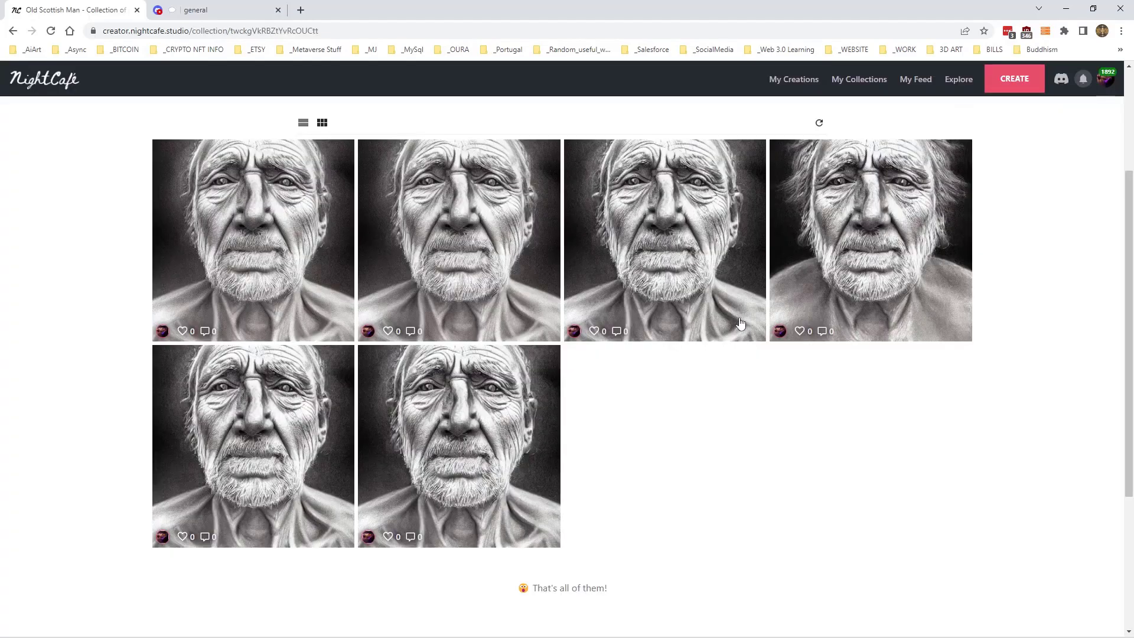
scroll(432, 462, down, 2)
scroll(432, 461, up, 1)
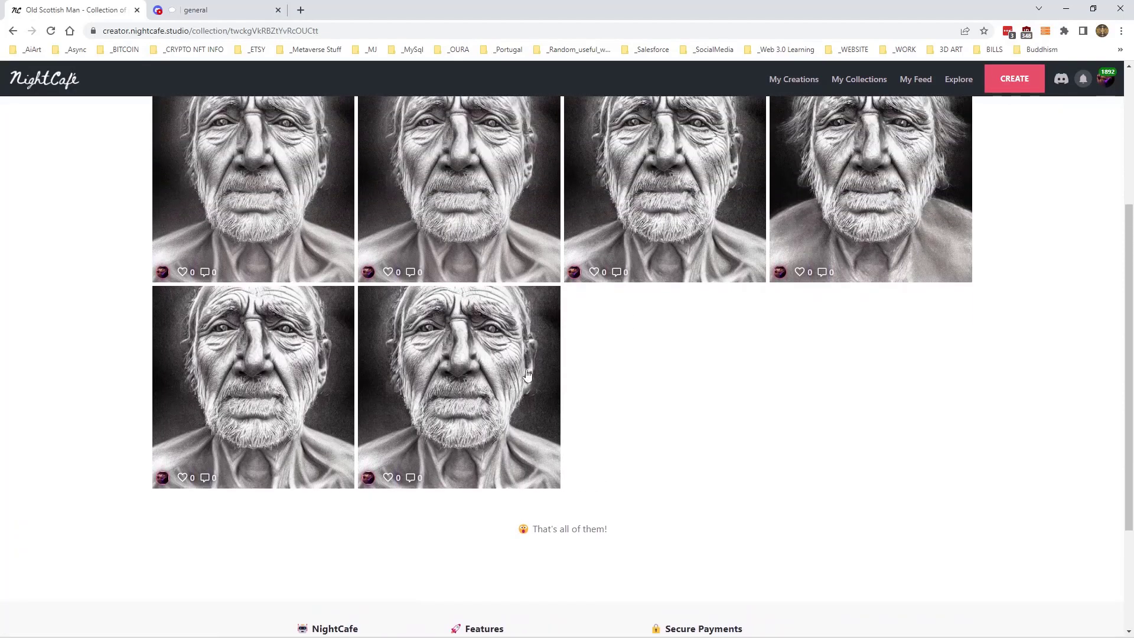
click(434, 349)
click(908, 245)
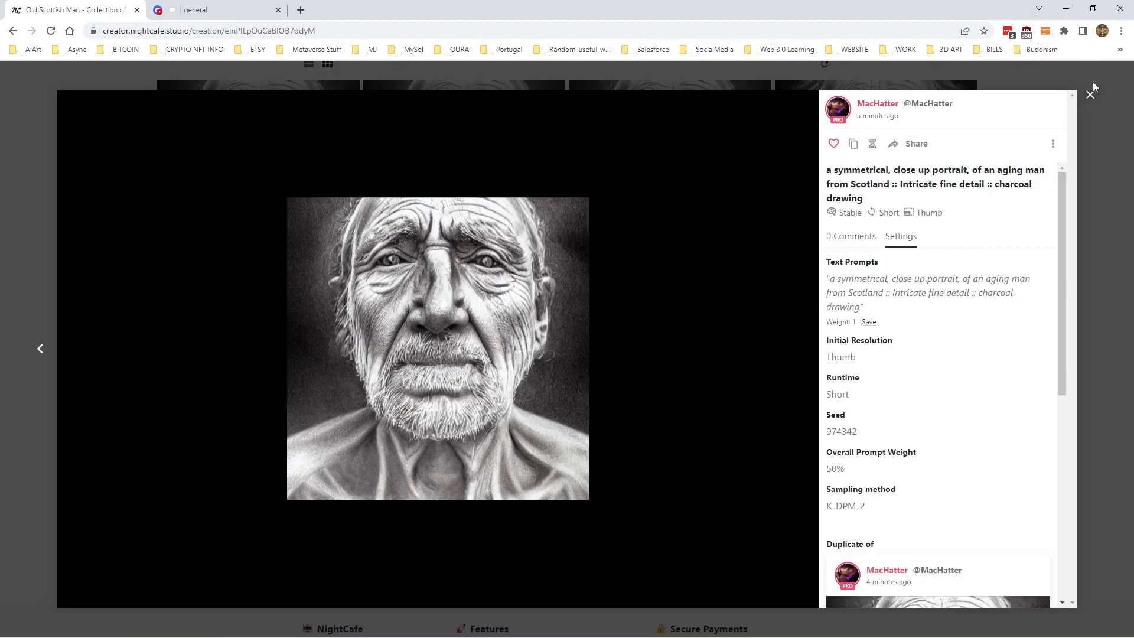
click(1091, 93)
scroll(541, 208, up, 1)
scroll(570, 244, down, 1)
scroll(569, 246, up, 1)
scroll(570, 245, down, 2)
click(463, 329)
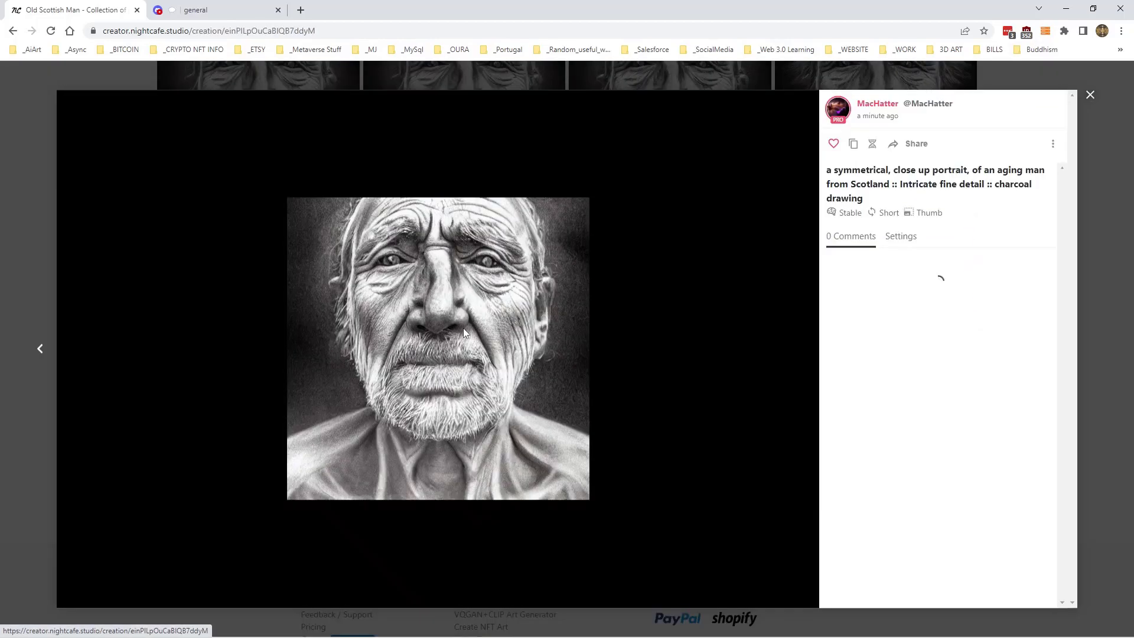
click(900, 246)
scroll(892, 398, down, 3)
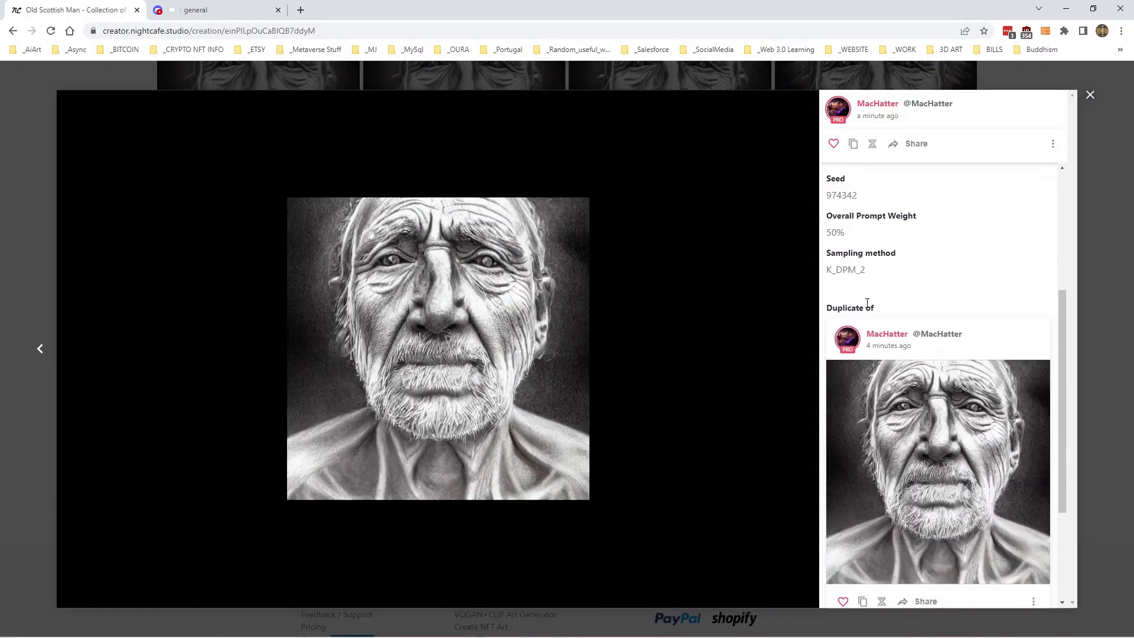
click(1091, 94)
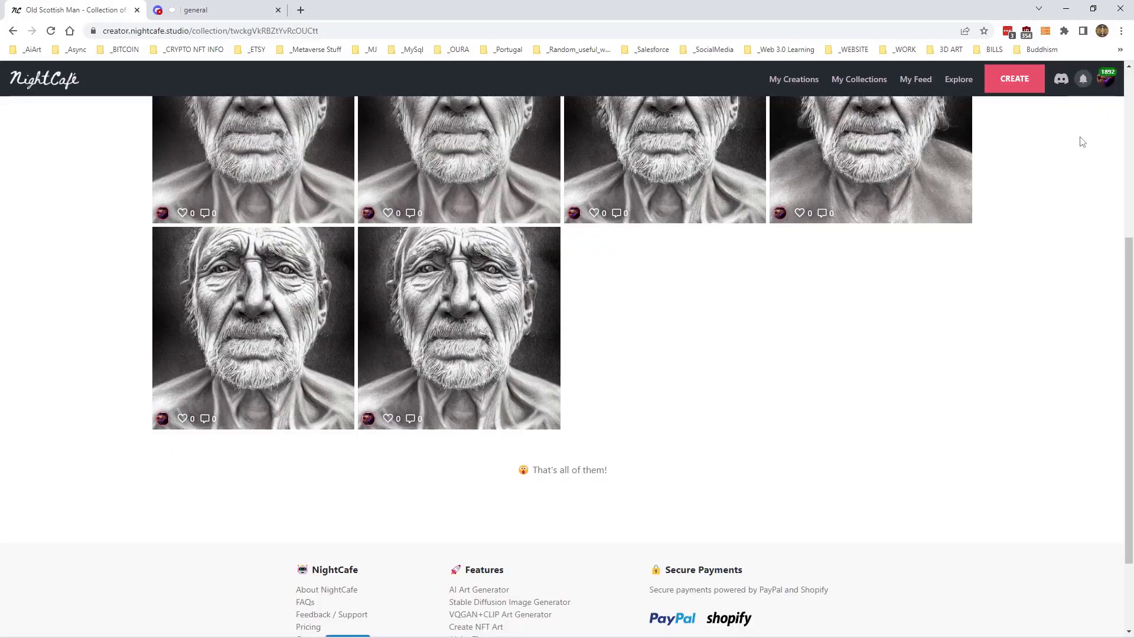
scroll(704, 382, up, 1)
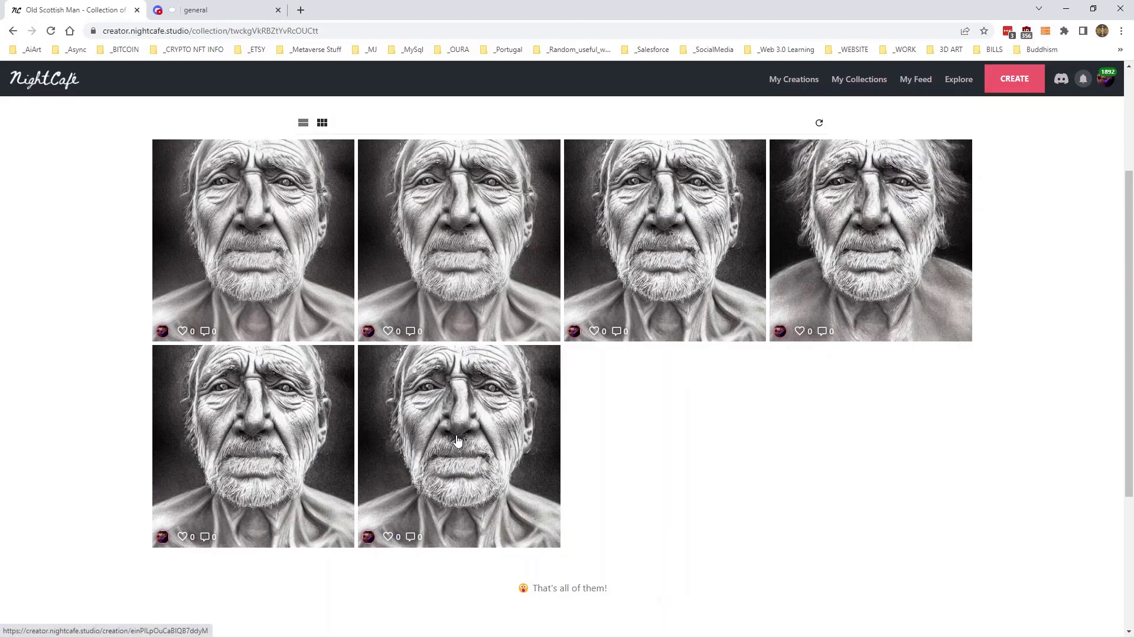
click(248, 232)
click(901, 236)
click(1089, 96)
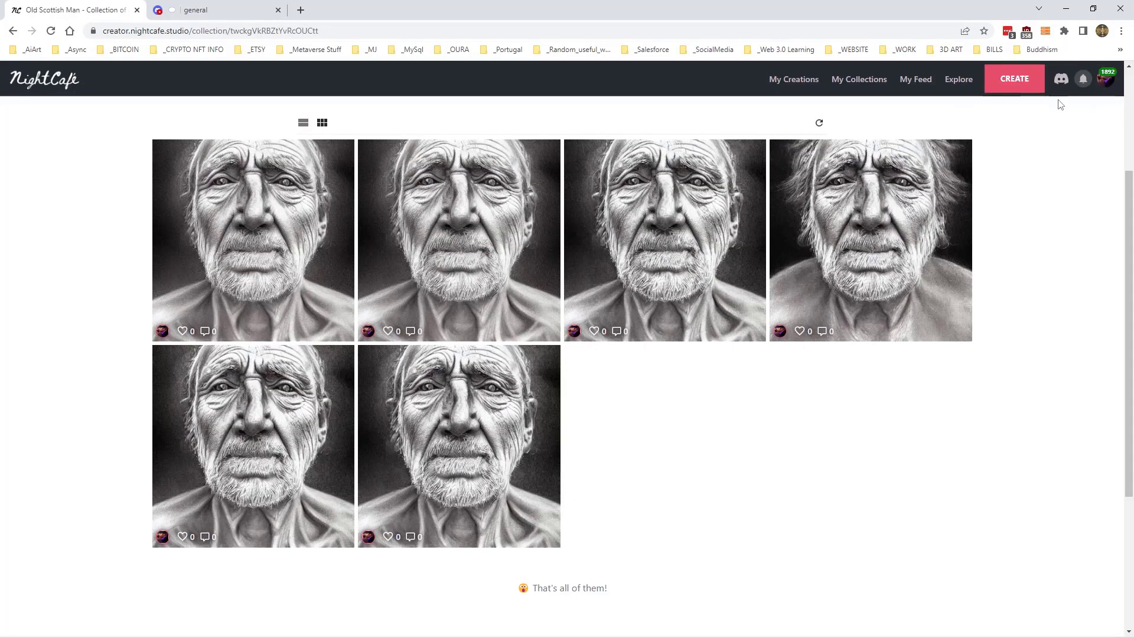
click(455, 214)
click(901, 236)
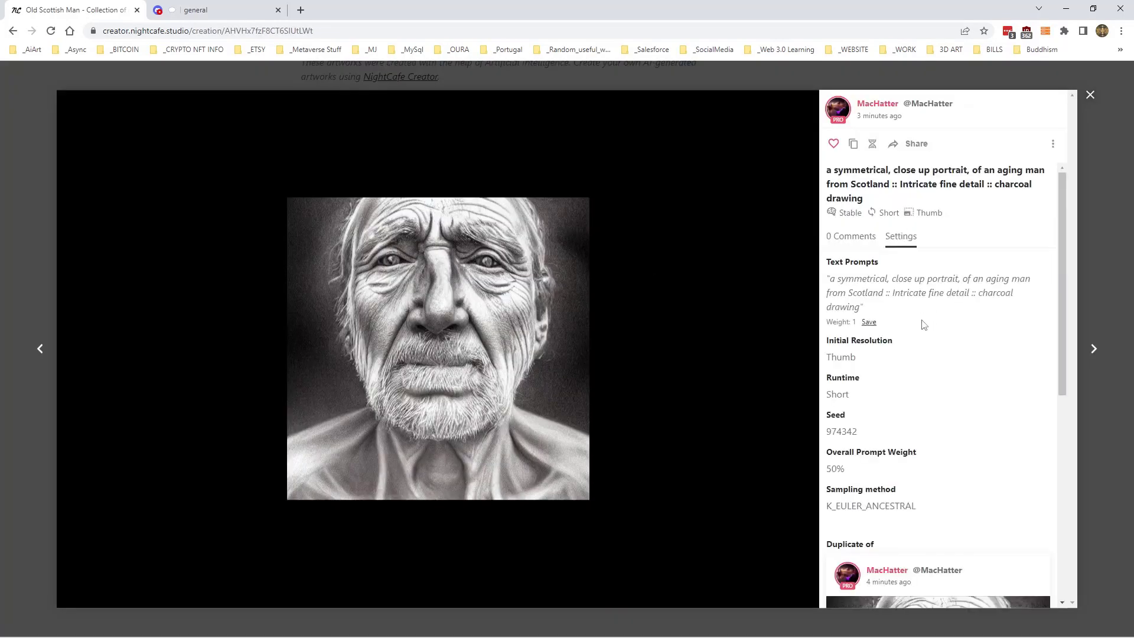
click(1119, 211)
click(620, 266)
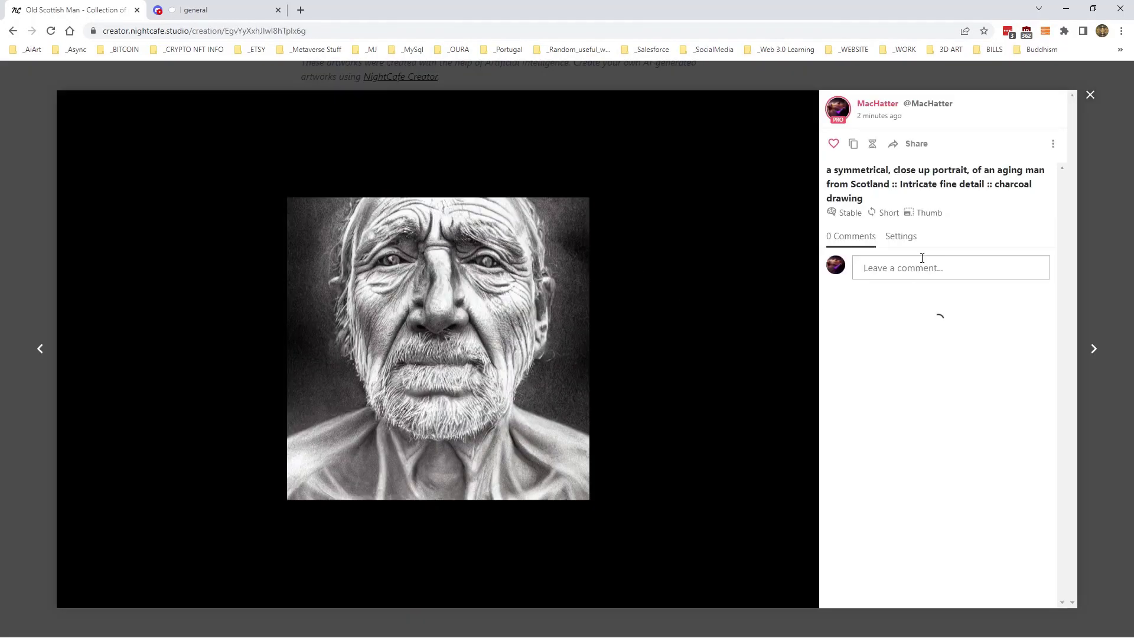
click(901, 238)
click(1097, 194)
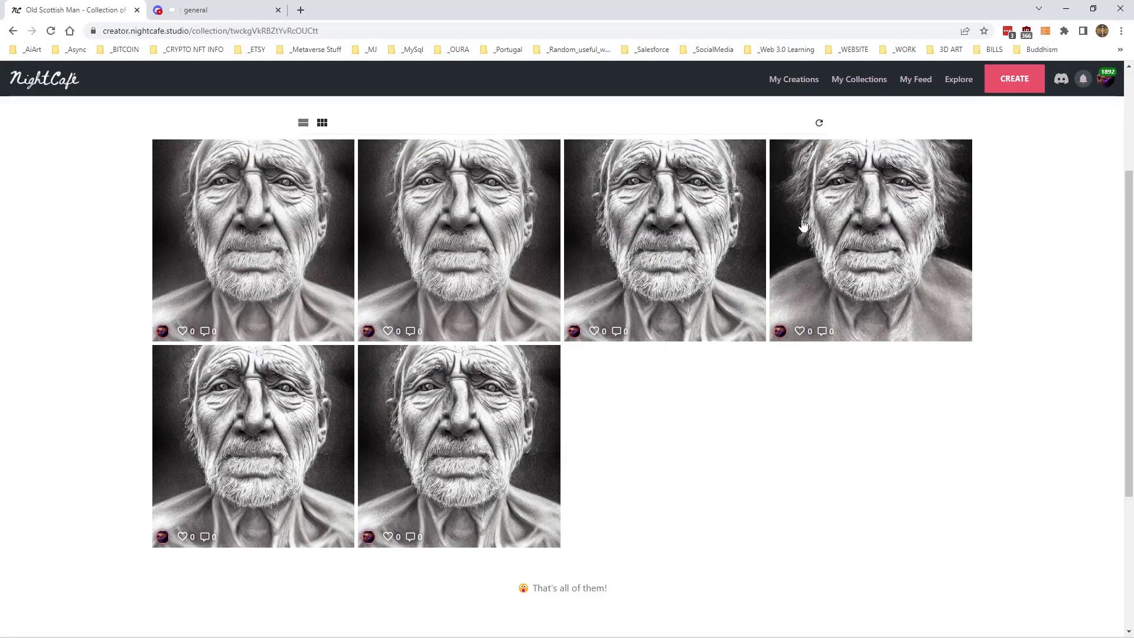
click(804, 220)
click(897, 240)
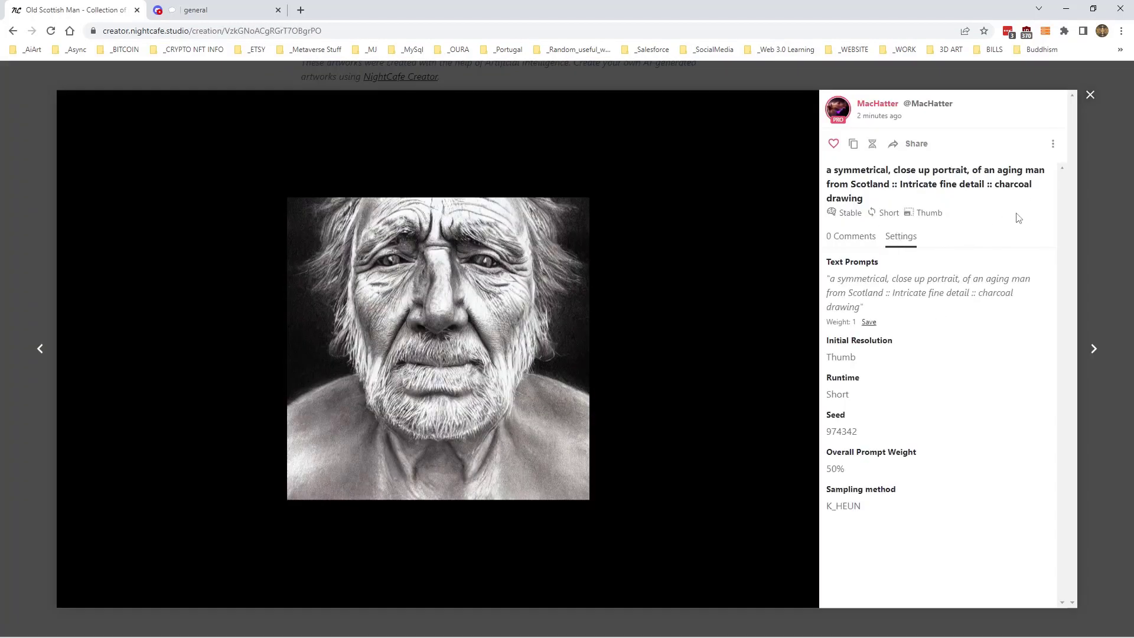
click(1090, 187)
click(494, 422)
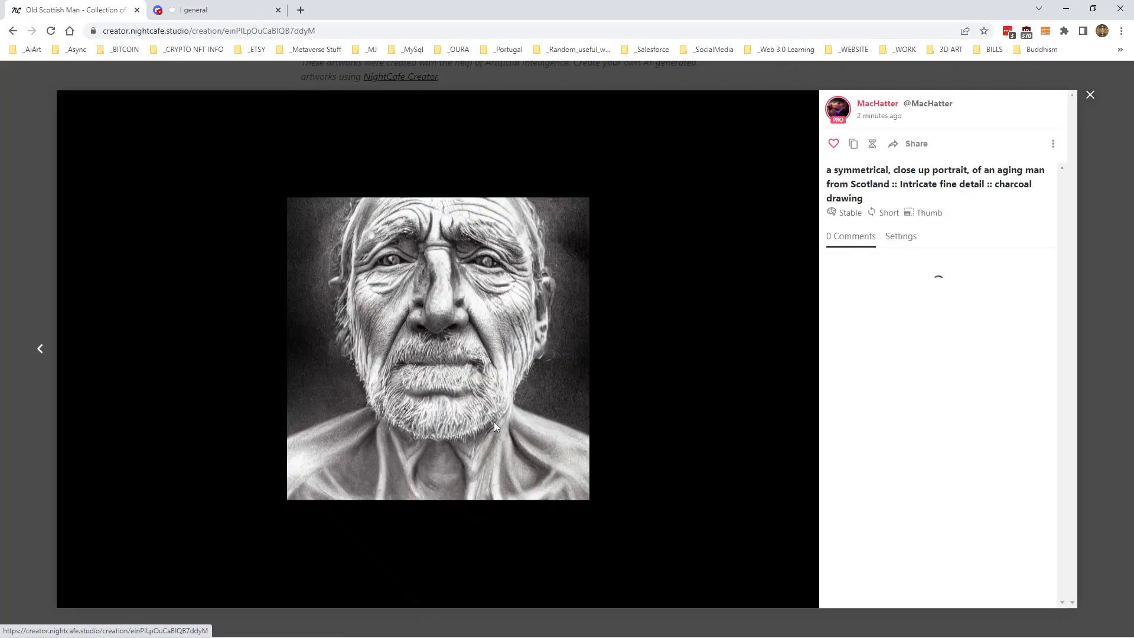
click(901, 237)
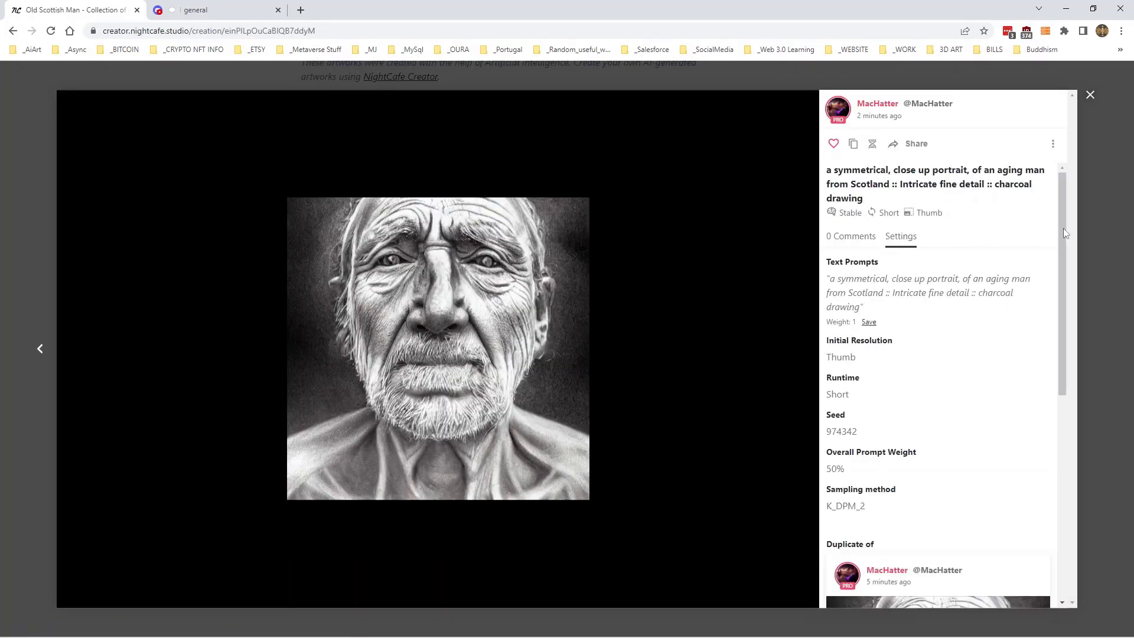
click(1097, 226)
click(213, 448)
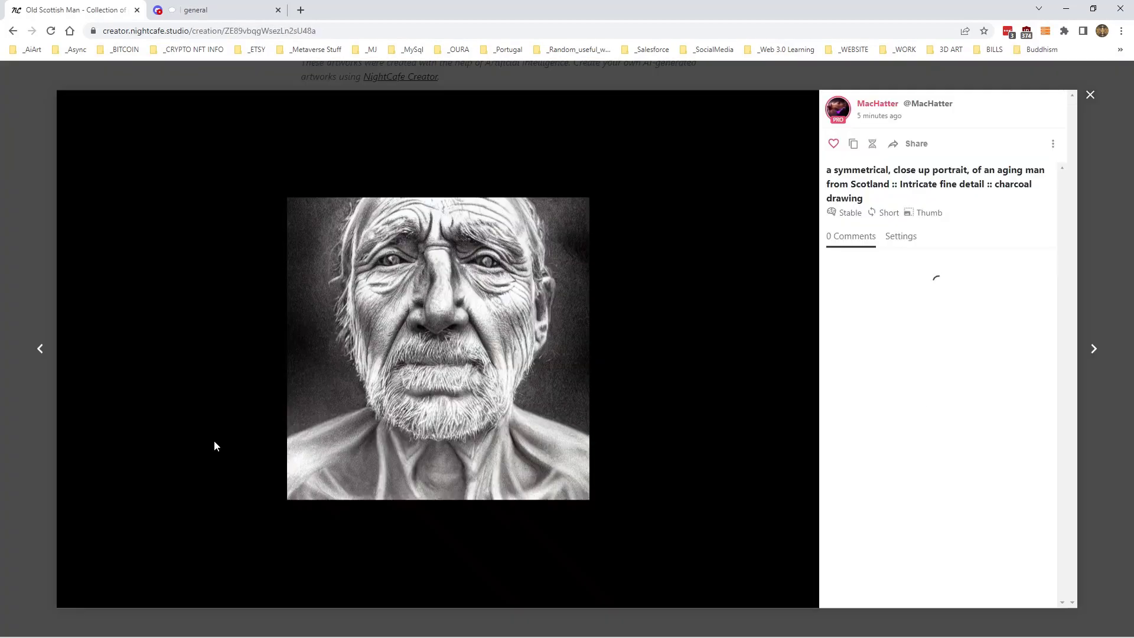
click(910, 243)
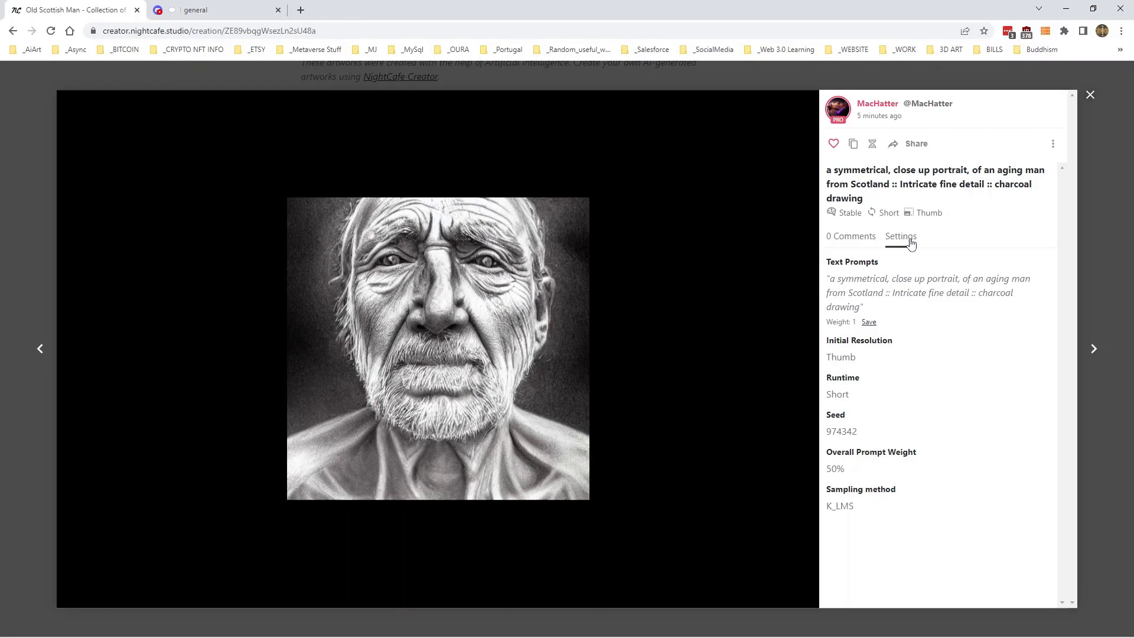
click(1097, 260)
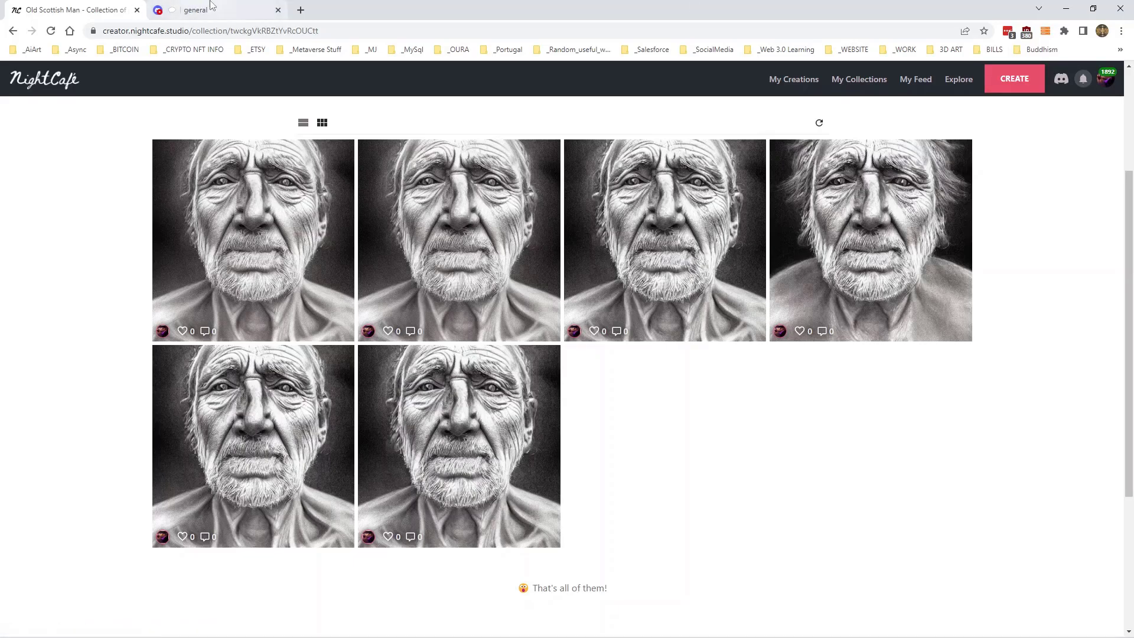
Step: Search Google for 'samplers denoise models' in a new tab, then return to NightCafe
click(301, 10)
click(463, 247)
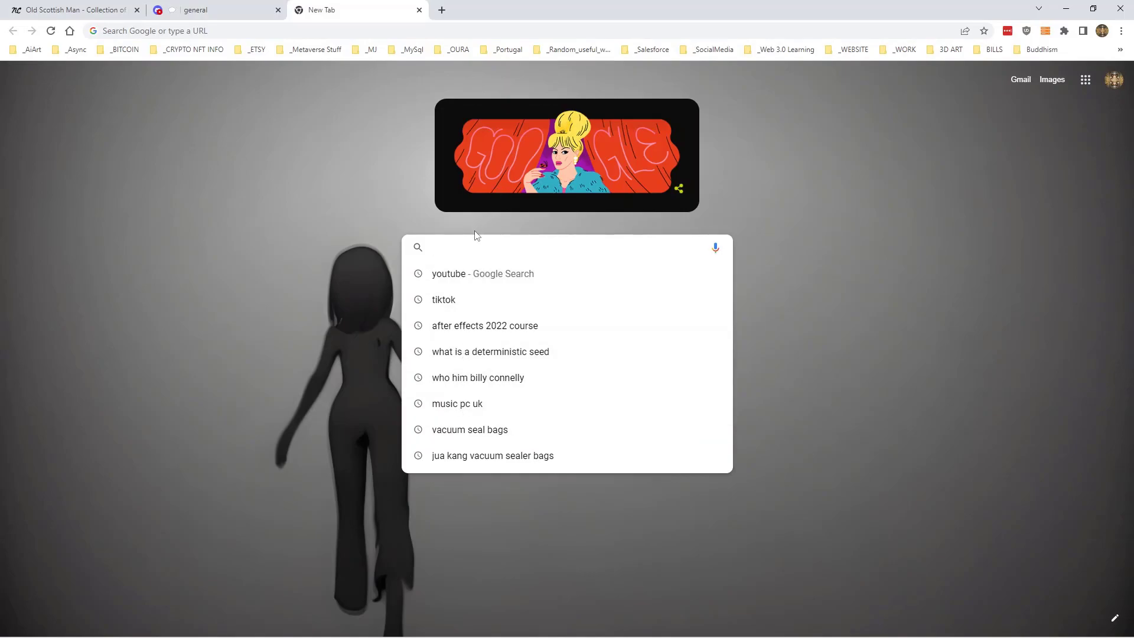
text(denoiser)
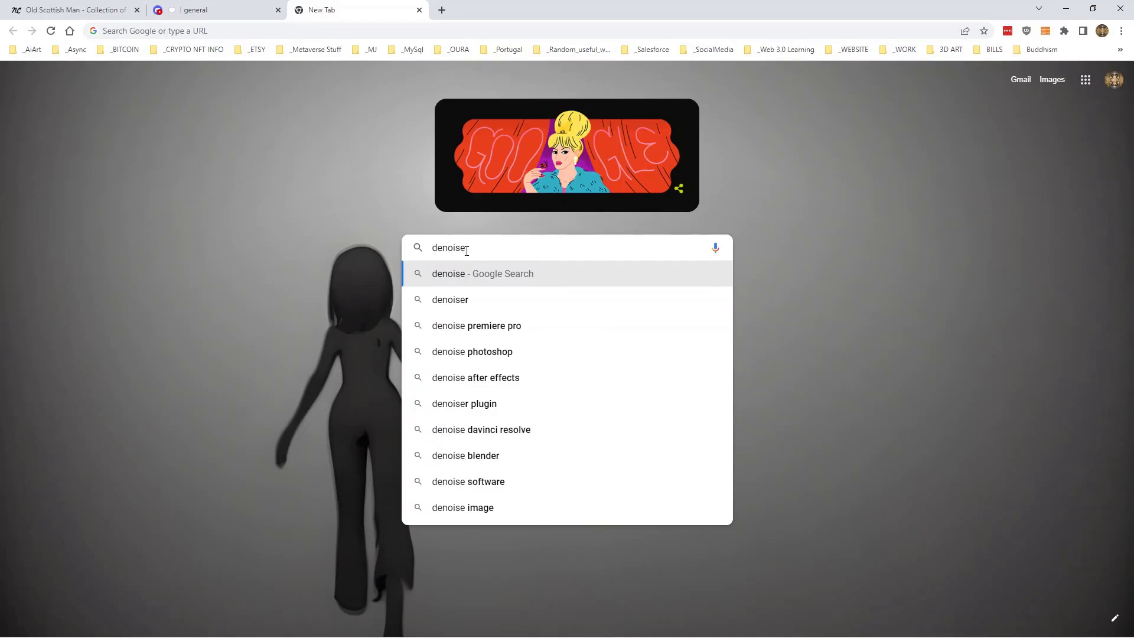
key(BackSpace)
key(BackSpace)
key(BackSpace)
key(BackSpace)
key(BackSpace)
key(BackSpace)
text(sa)
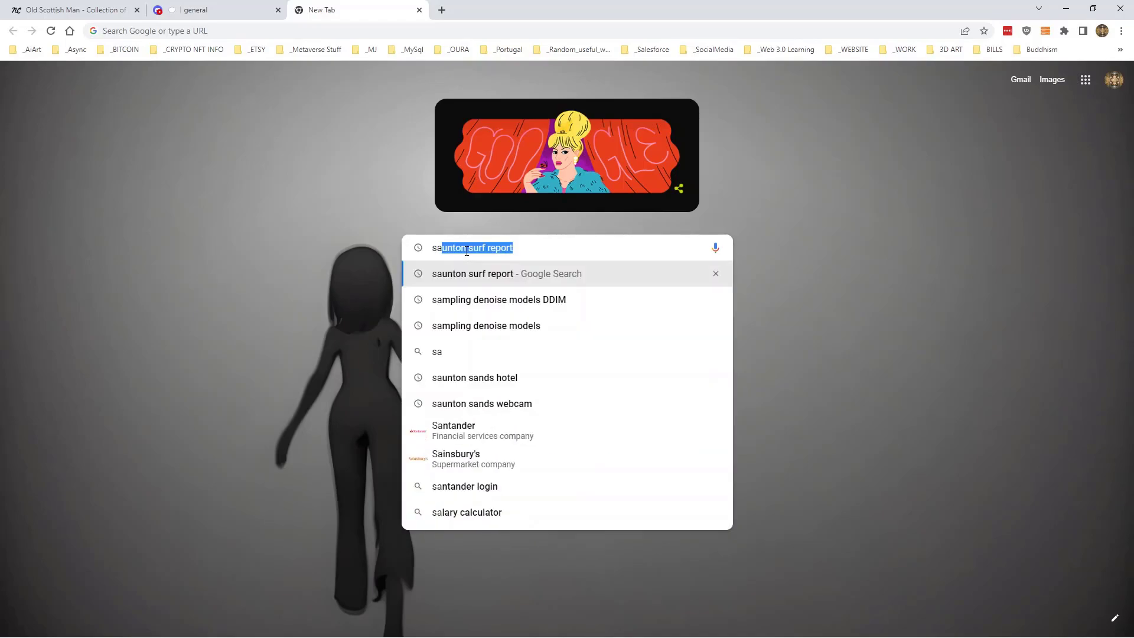
text(mplers)
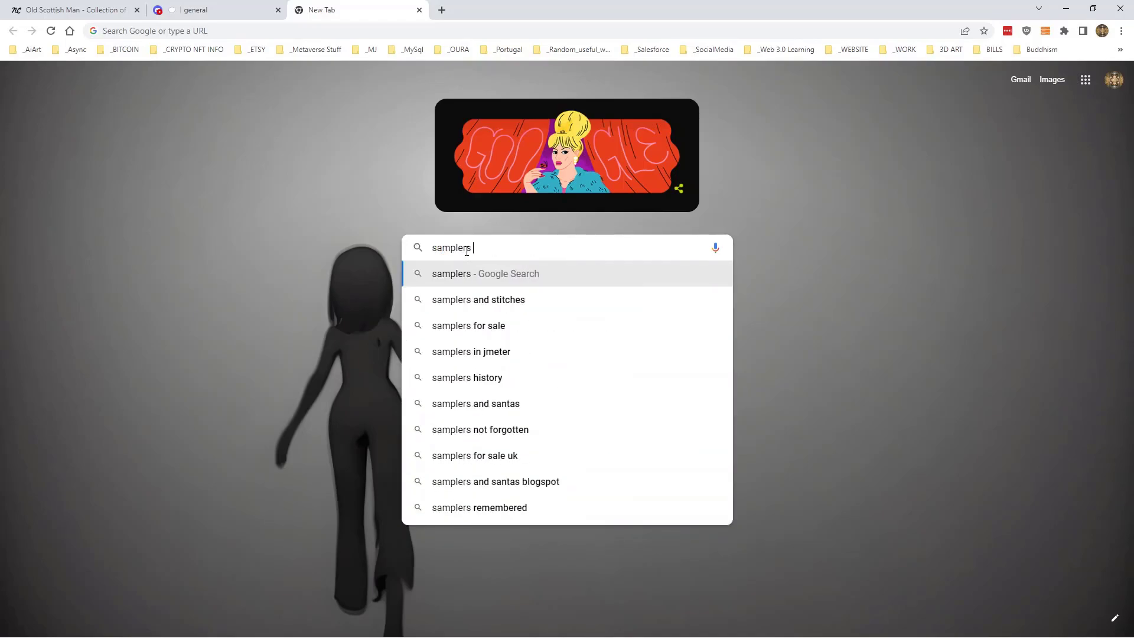
text( denoise models)
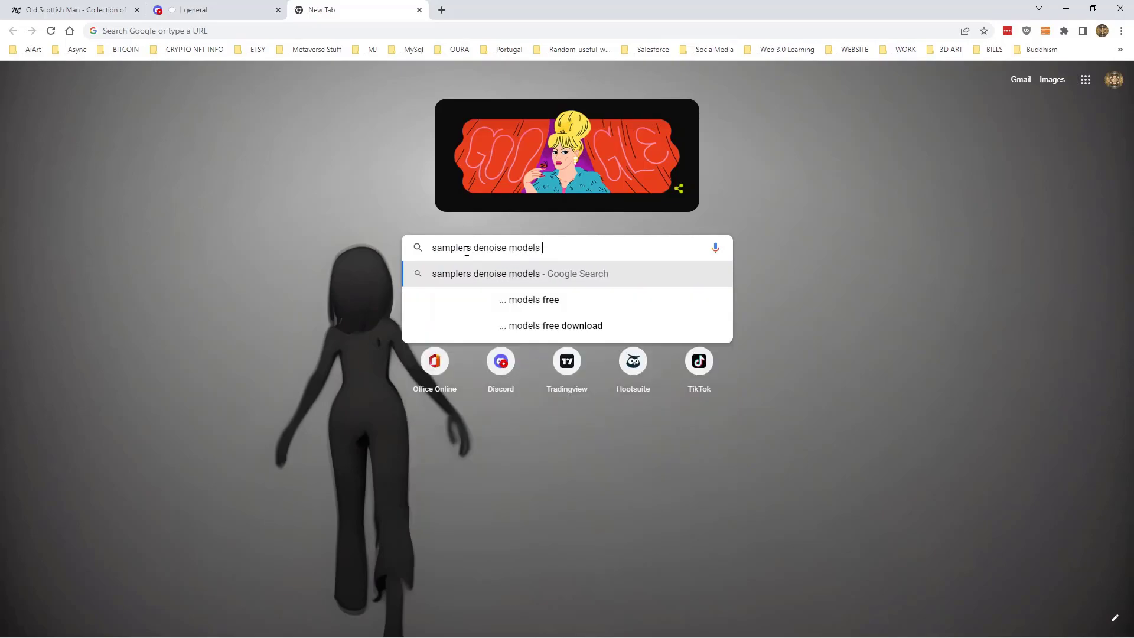
key(Return)
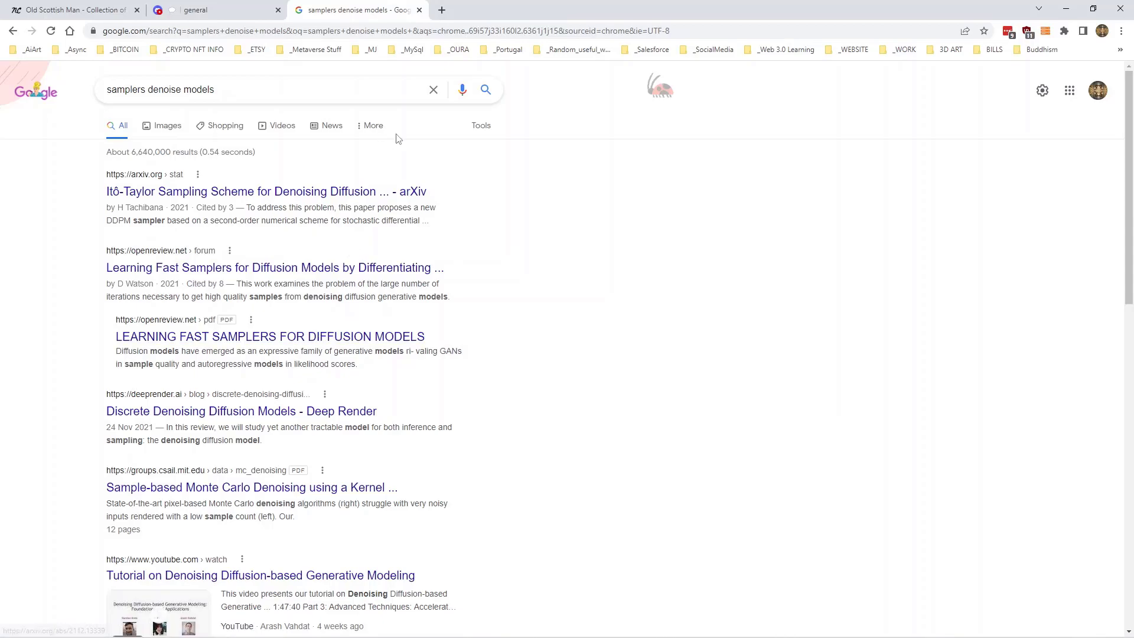
click(106, 13)
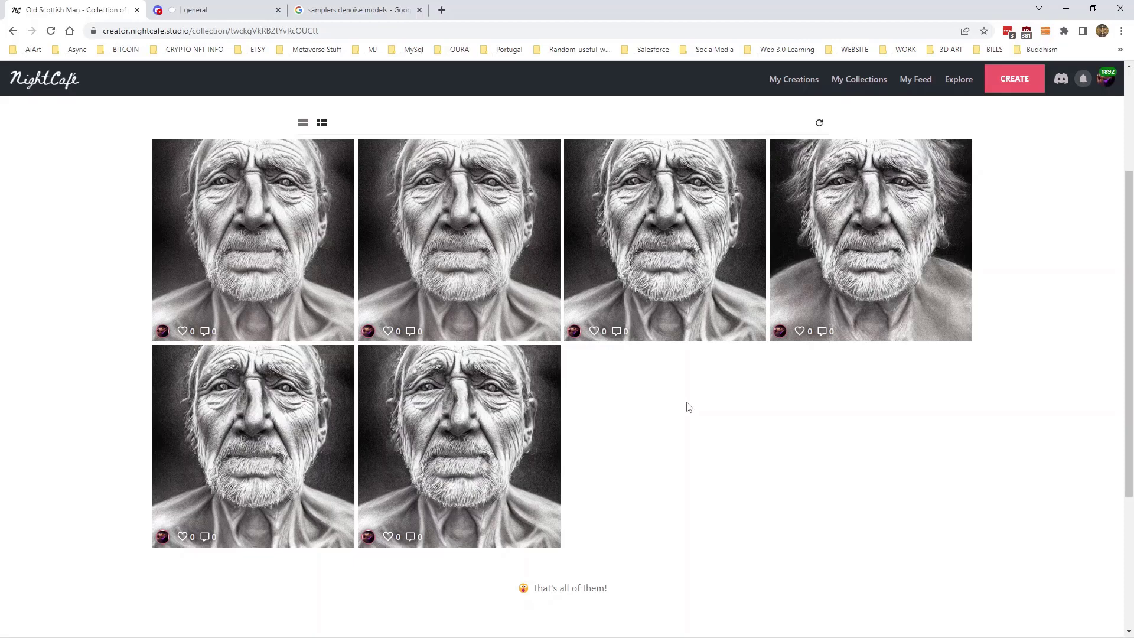
Step: Open the wild-haired fourth portrait and show its settings with K_HEUN sampling
click(897, 223)
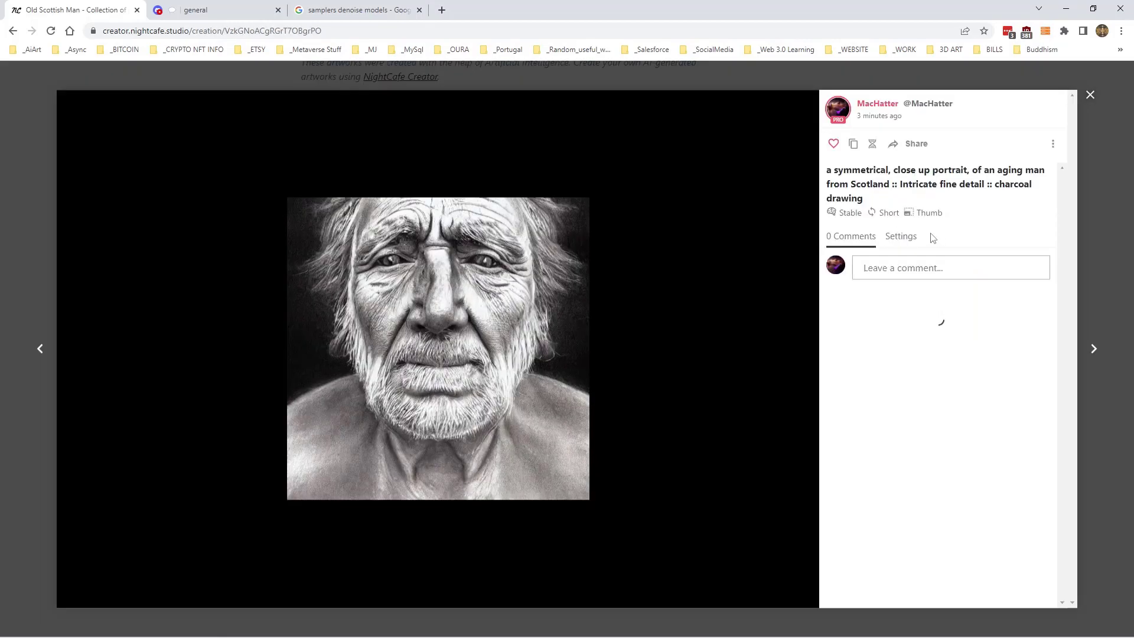
click(902, 237)
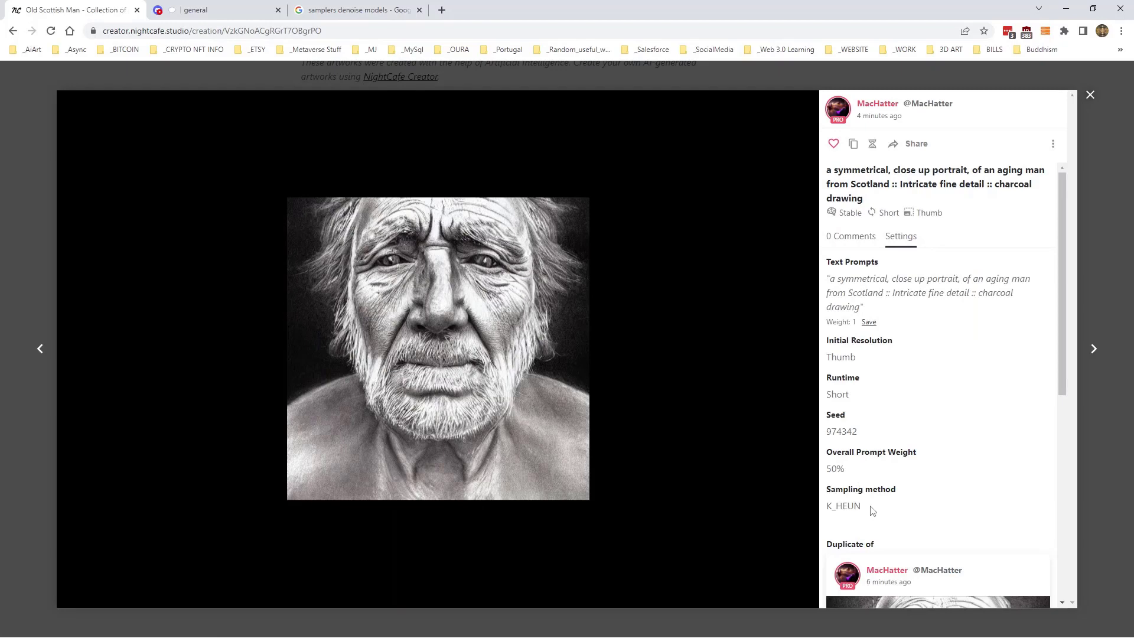